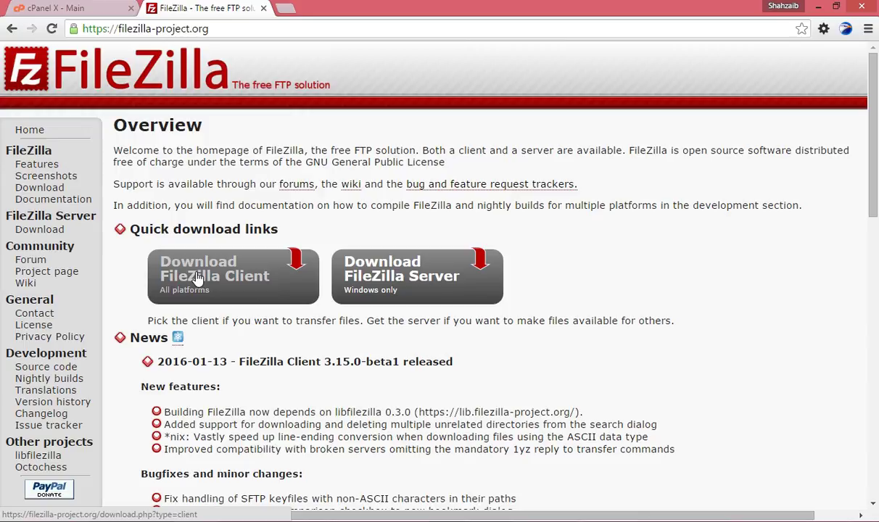
Open the FileZilla Client Download page offering version 3.14.1 for Windows 64bit.
{"action": "scroll", "coordinate": [194, 272], "scroll_direction": "down", "scroll_amount": 5}
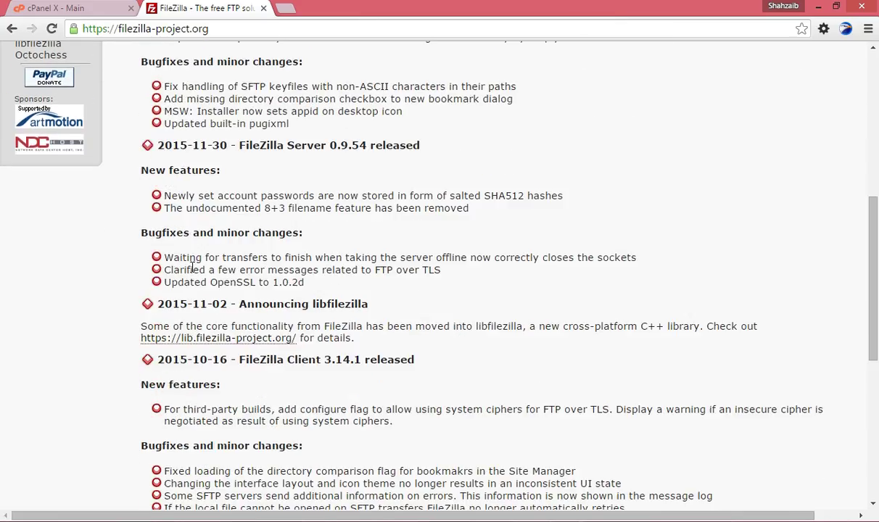
{"action": "scroll", "coordinate": [196, 279], "scroll_direction": "up", "scroll_amount": 5}
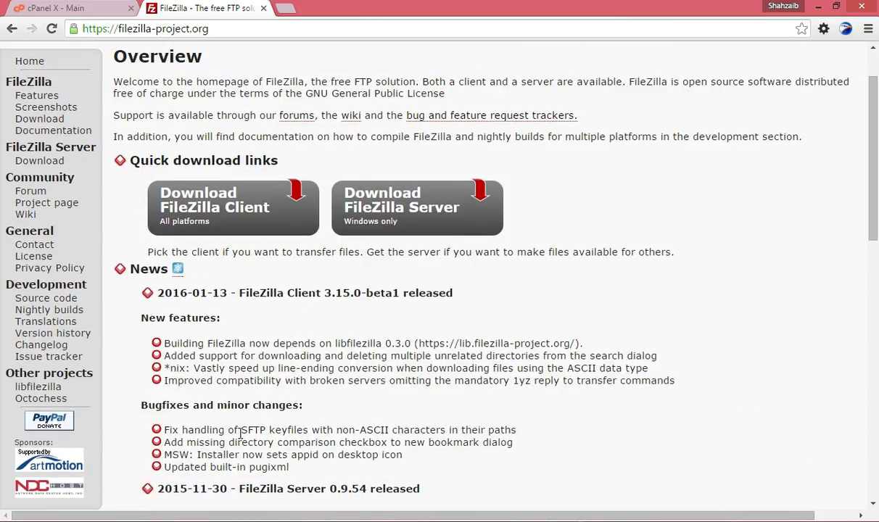
{"action": "left_click", "coordinate": [203, 224]}
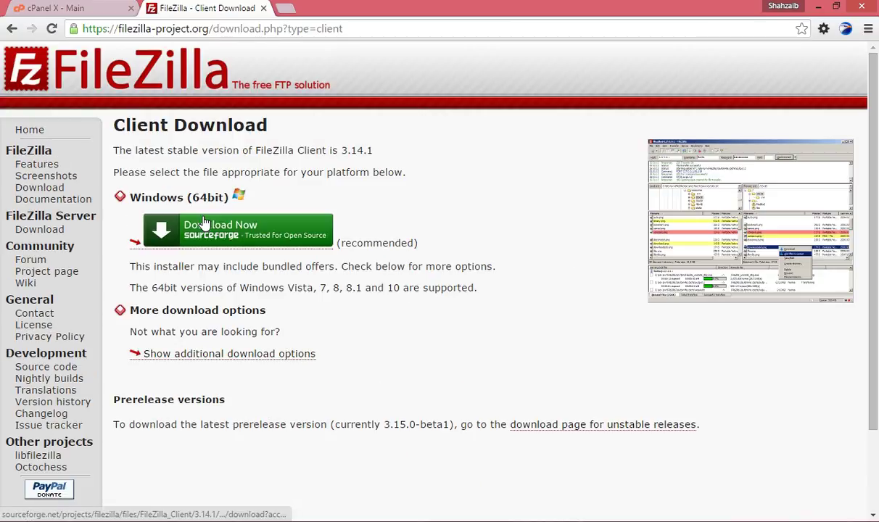
Start the FileZilla_3.14.1_win64-setup.exe download from SourceForge, then cancel it.
{"action": "left_click", "coordinate": [208, 231]}
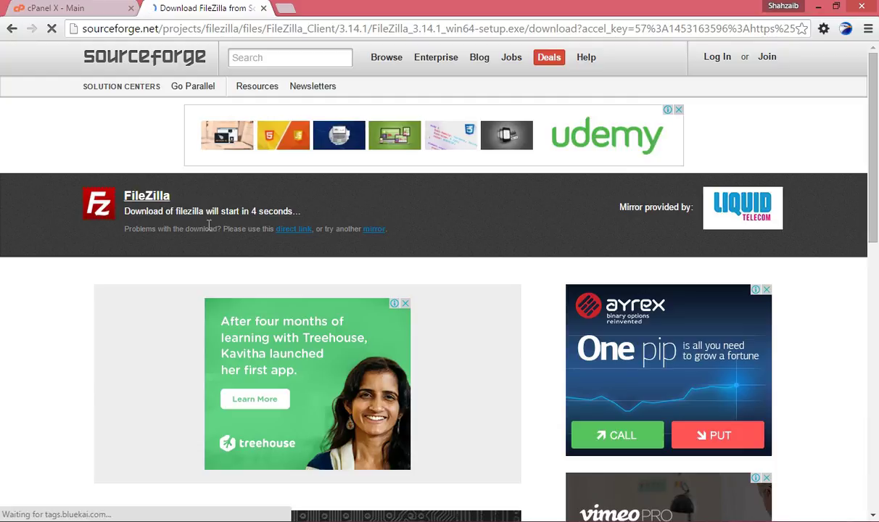
{"action": "scroll", "coordinate": [551, 307], "scroll_direction": "down", "scroll_amount": 1}
{"action": "scroll", "coordinate": [547, 308], "scroll_direction": "up", "scroll_amount": 1}
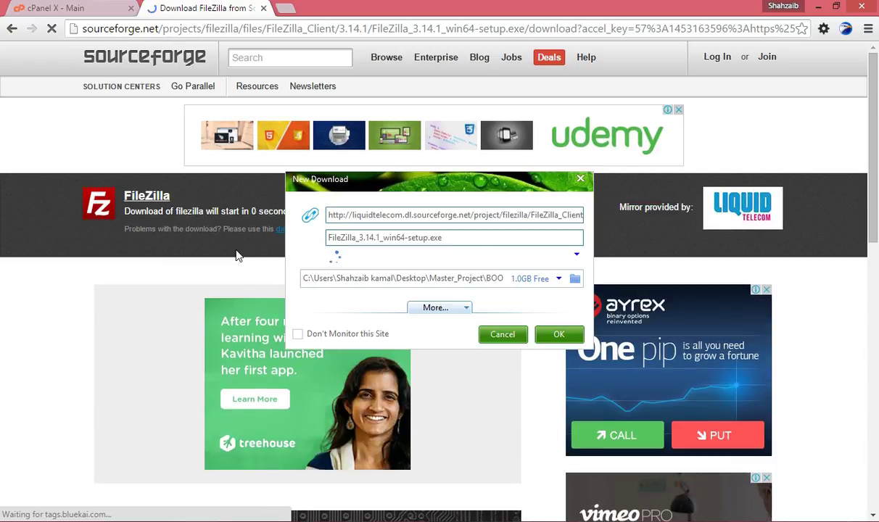
{"action": "left_click", "coordinate": [514, 336]}
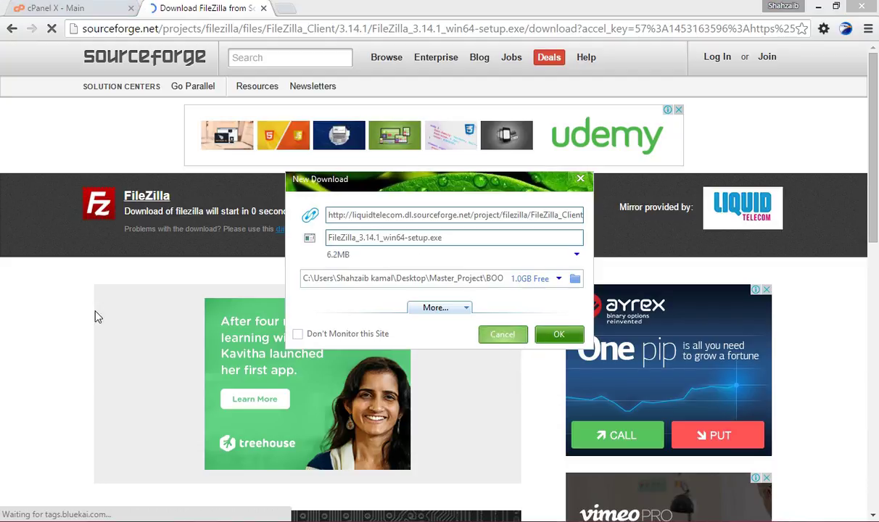
{"action": "left_click", "coordinate": [84, 13]}
{"action": "left_click", "coordinate": [203, 8]}
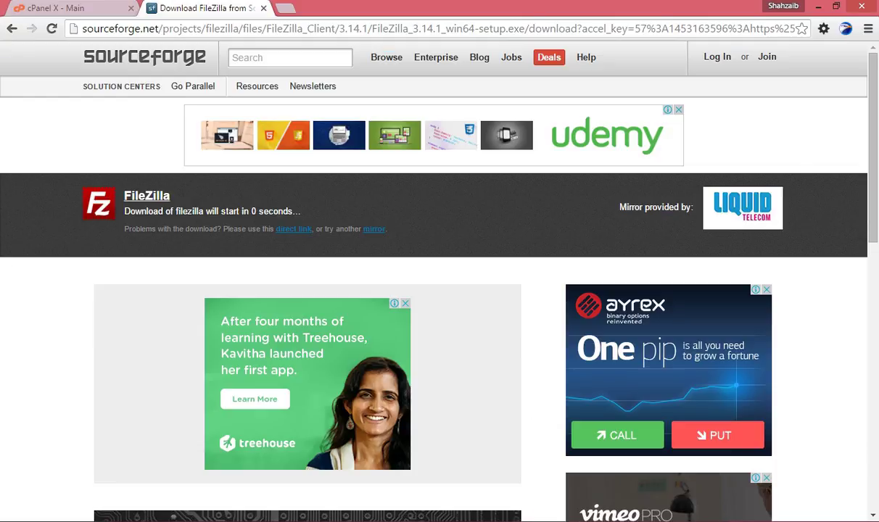
Close the SourceForge tab and launch FileZilla from Windows Search.
{"action": "left_click", "coordinate": [263, 8]}
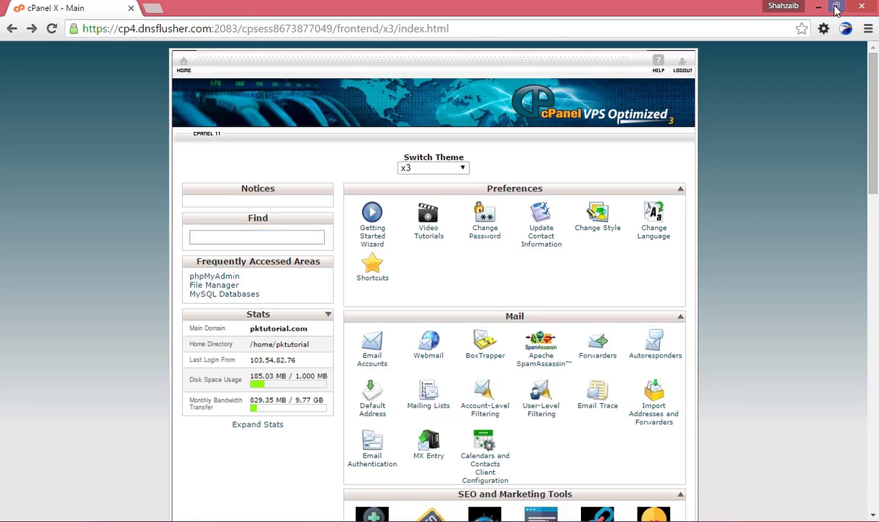
{"action": "mouse_move", "coordinate": [877, 110]}
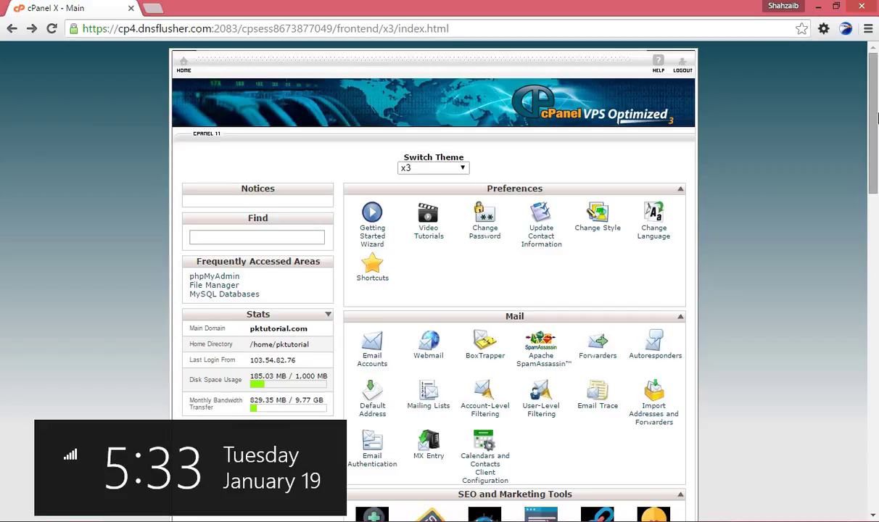
{"action": "left_click", "coordinate": [845, 136]}
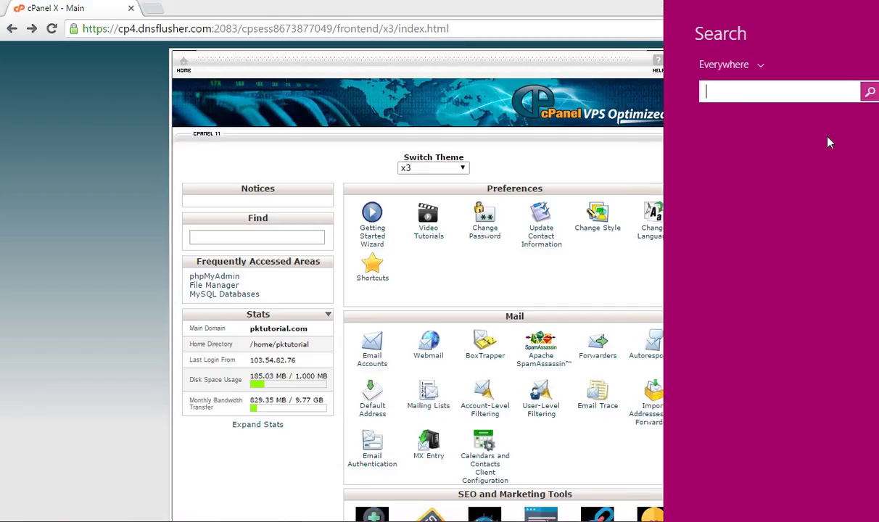
{"action": "type", "text": "file Explorer"}
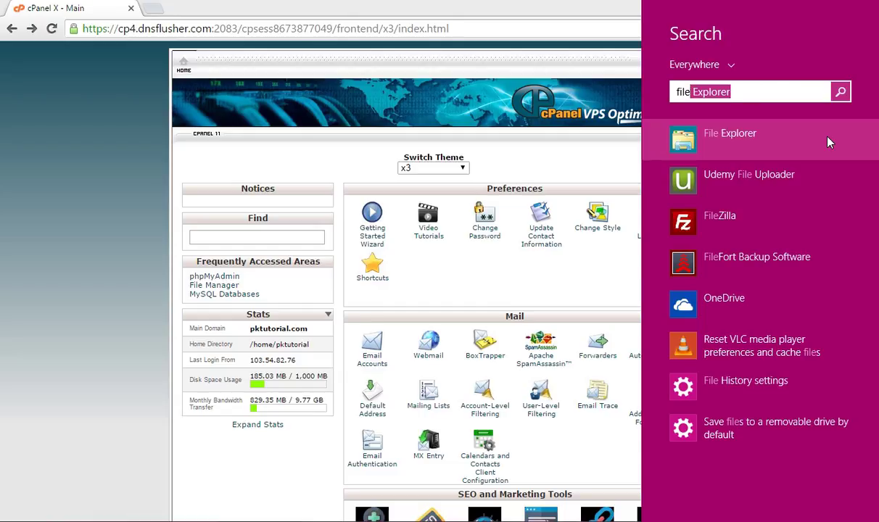
{"action": "left_click", "coordinate": [779, 231]}
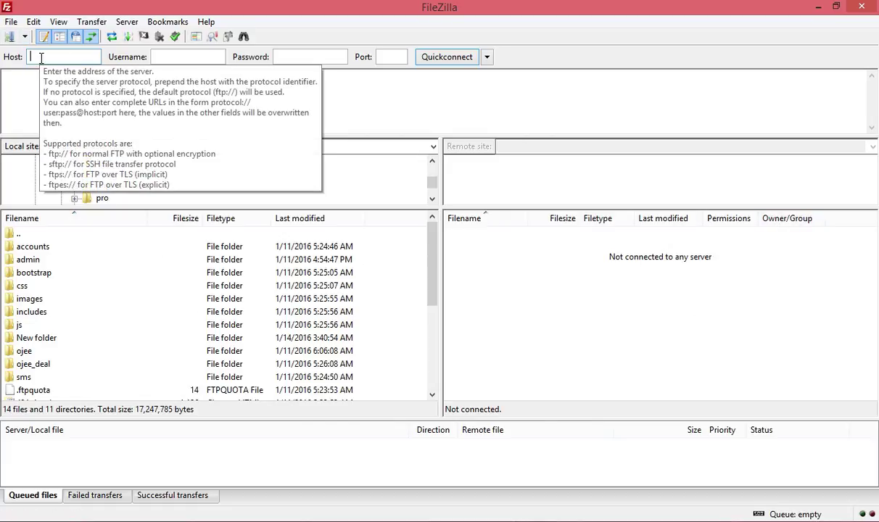
Try the Quickconnect username, password and host fields in FileZilla.
{"action": "left_click", "coordinate": [195, 58]}
{"action": "left_click", "coordinate": [292, 58]}
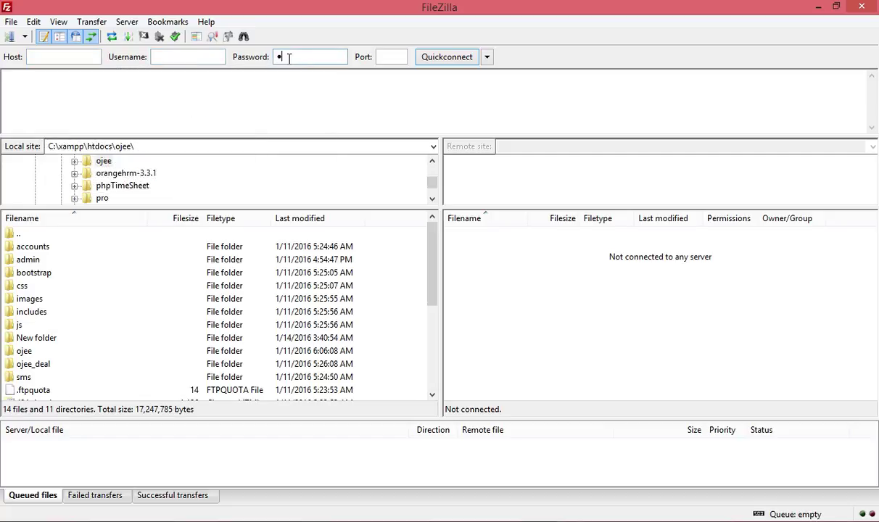
{"action": "left_click", "coordinate": [82, 51]}
Close the spare New Tab Chrome window and switch between cPanel and FileZilla.
{"action": "mouse_move", "coordinate": [450, 521]}
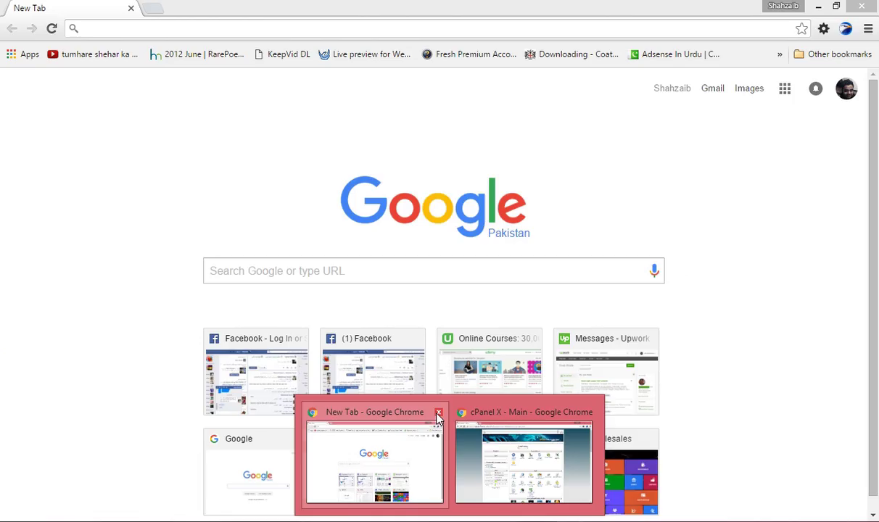
{"action": "left_click", "coordinate": [435, 412]}
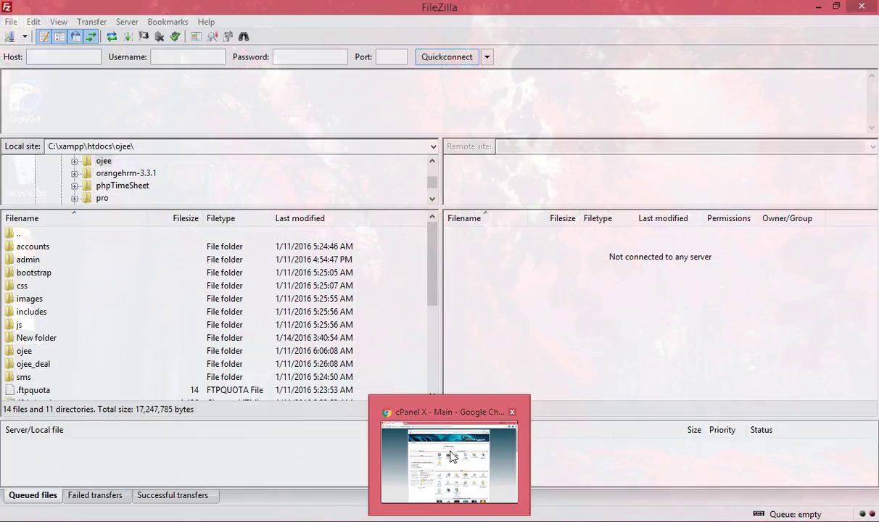
{"action": "left_click", "coordinate": [522, 457]}
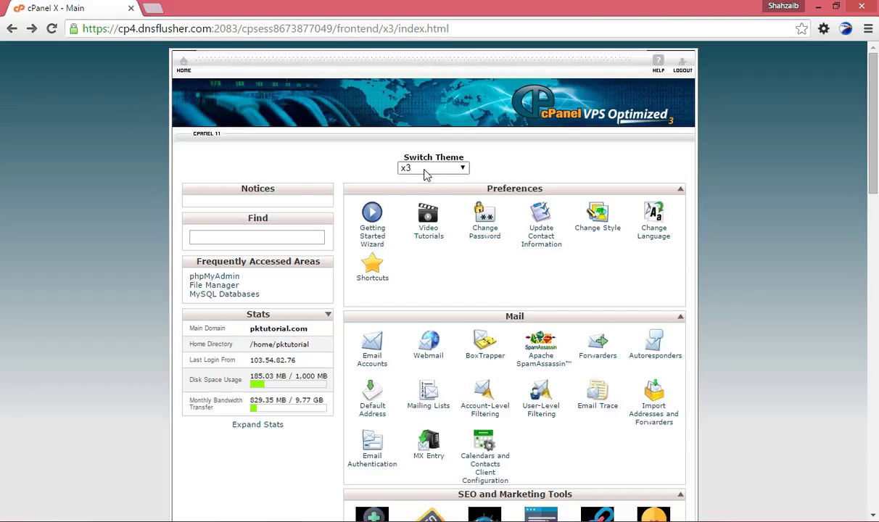
{"action": "key", "text": "alt+Tab"}
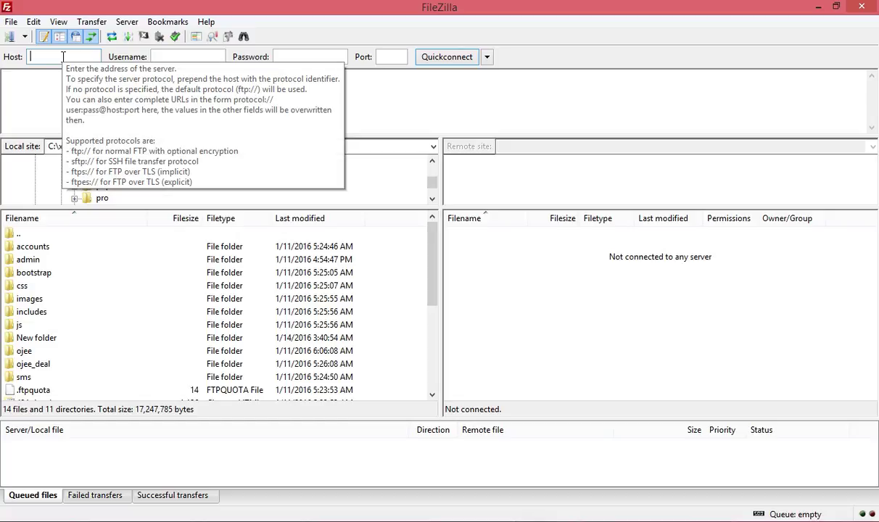
{"action": "key", "text": "alt+Tab"}
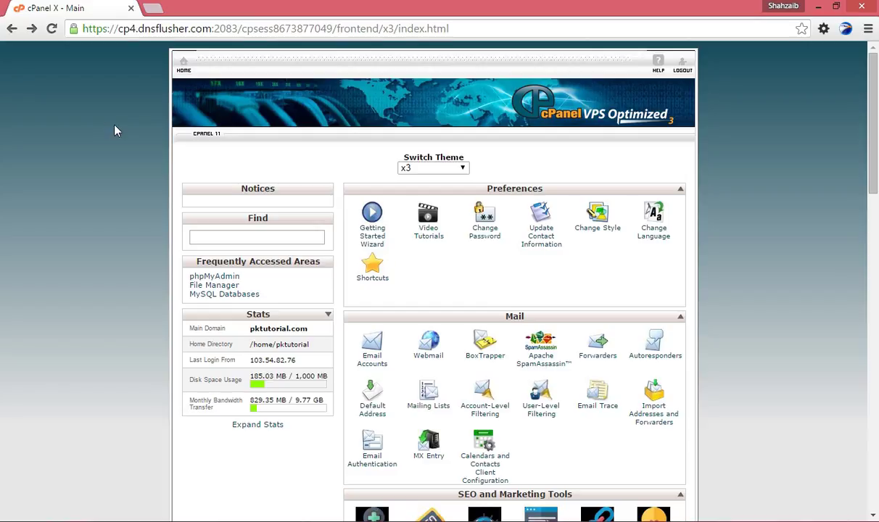
{"action": "key", "text": "alt+Tab"}
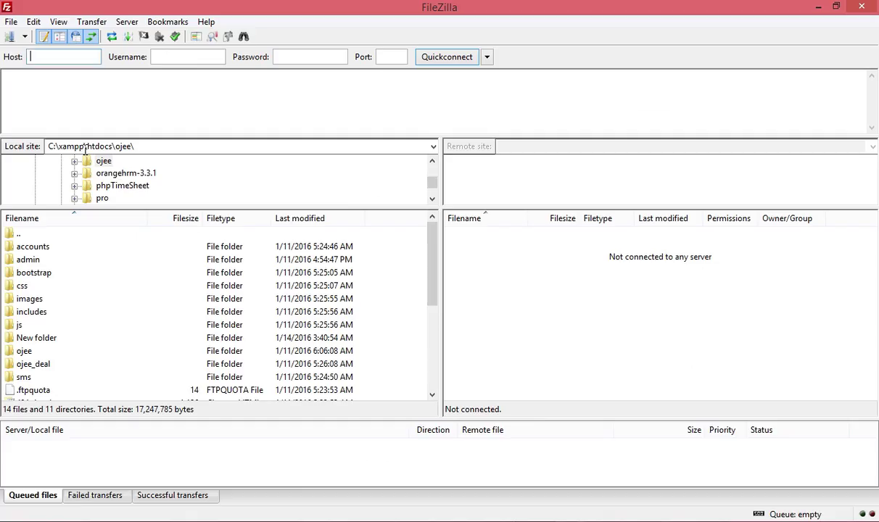
Quickconnect to host ftp.pktutorial.com with the account's username and password.
{"action": "type", "text": "ftp"}
{"action": "type", "text": "com"}
{"action": "left_click", "coordinate": [154, 57]}
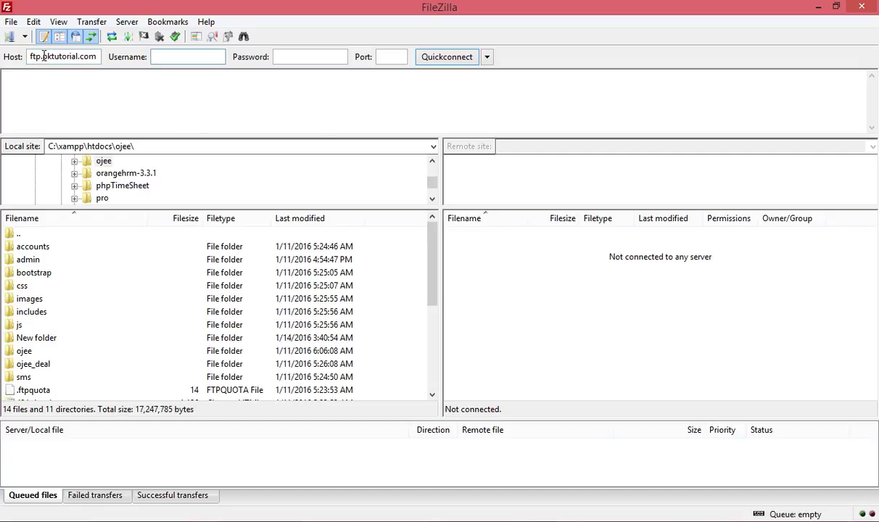
{"action": "left_click_drag", "start_coordinate": [44, 56], "coordinate": [95, 58]}
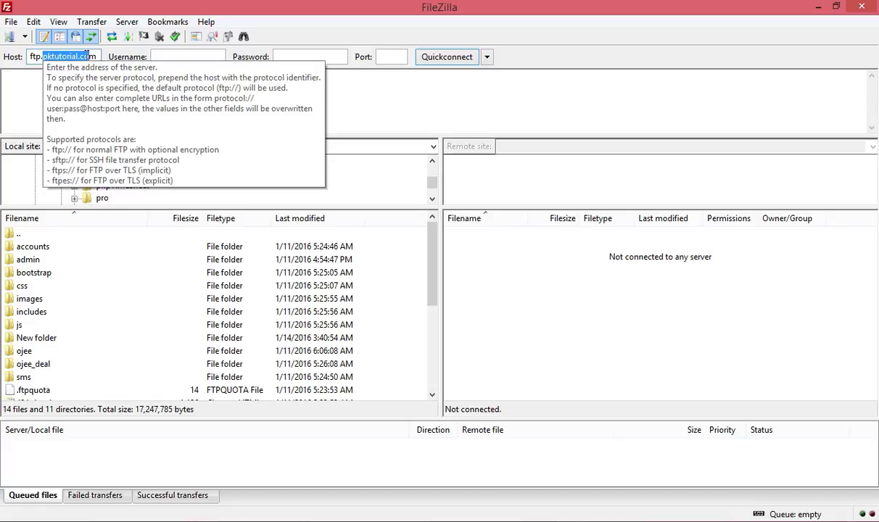
{"action": "left_click", "coordinate": [154, 58]}
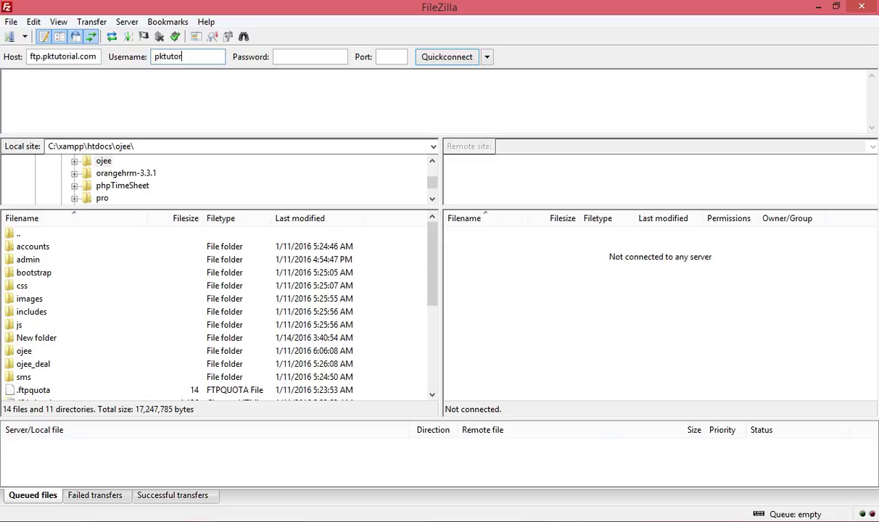
{"action": "left_click", "coordinate": [303, 58]}
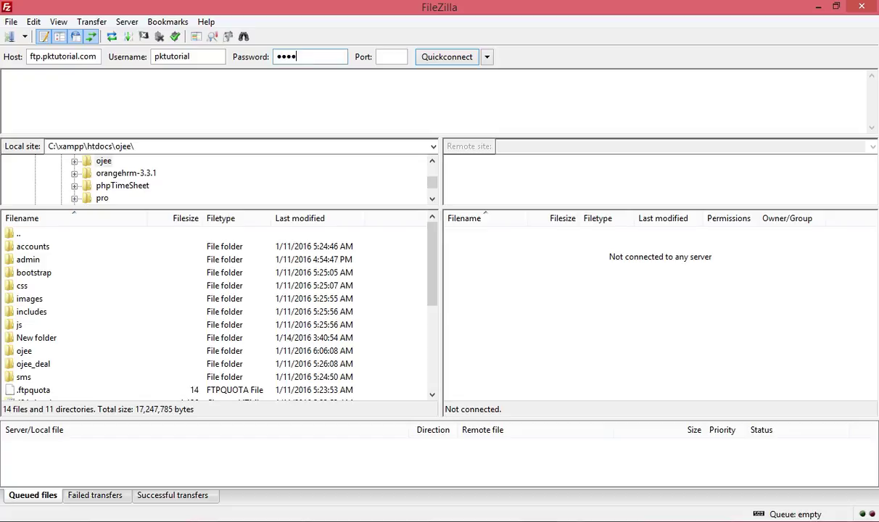
{"action": "left_click", "coordinate": [450, 59]}
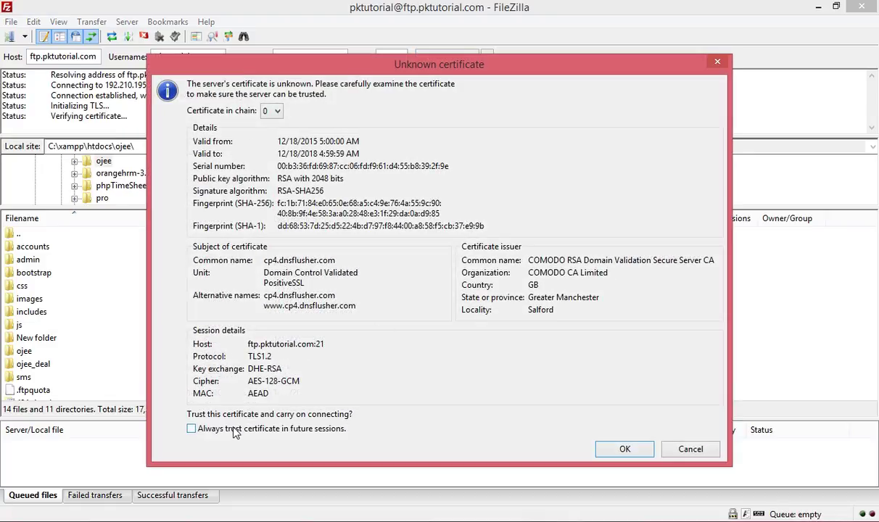
Trust the unknown certificate and view the remote root listing with public_ftp and .cpanel.
{"action": "left_click", "coordinate": [622, 451]}
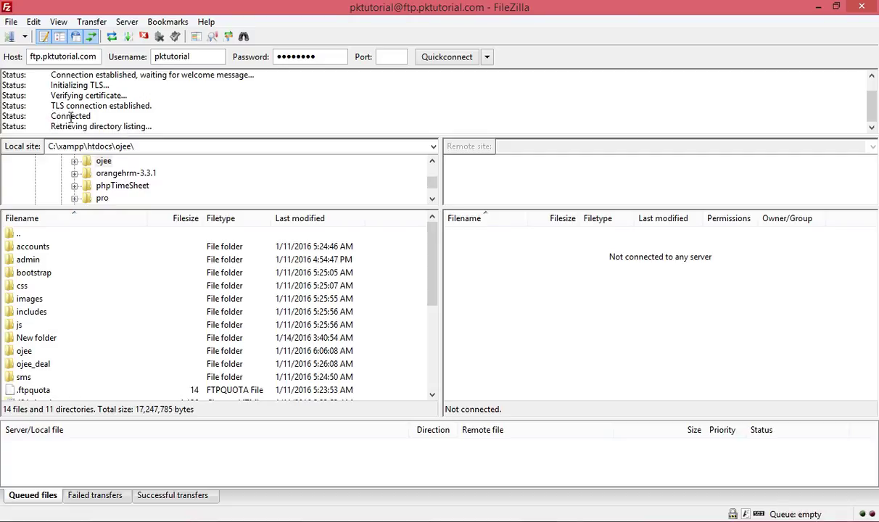
{"action": "scroll", "coordinate": [82, 107], "scroll_direction": "up", "scroll_amount": 1}
{"action": "scroll", "coordinate": [82, 109], "scroll_direction": "down", "scroll_amount": 1}
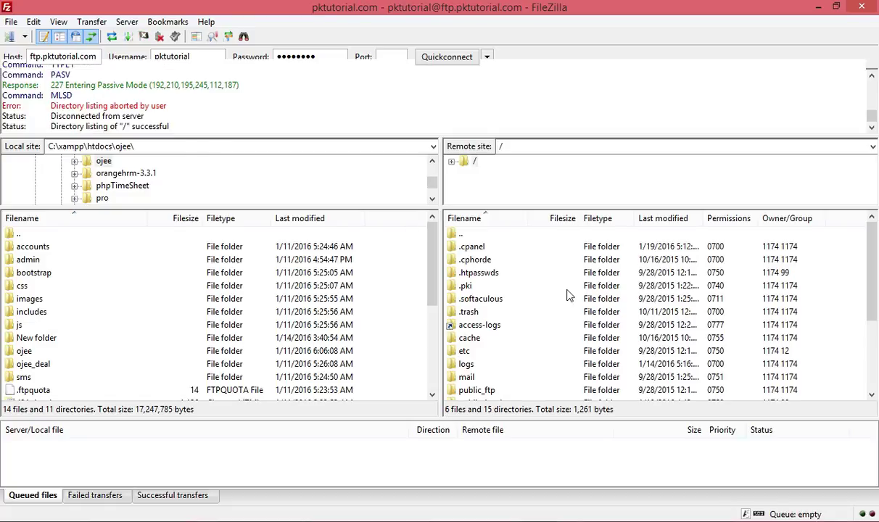
Re-maximize the FileZilla window and open public_html in the remote pane.
{"action": "left_click_drag", "start_coordinate": [875, 288], "coordinate": [873, 236]}
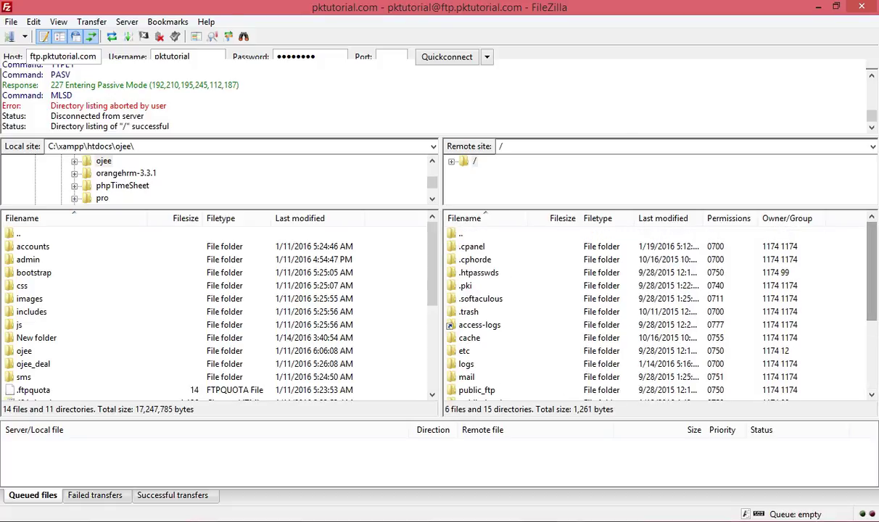
{"action": "double_click", "coordinate": [355, 7]}
{"action": "double_click", "coordinate": [369, 8]}
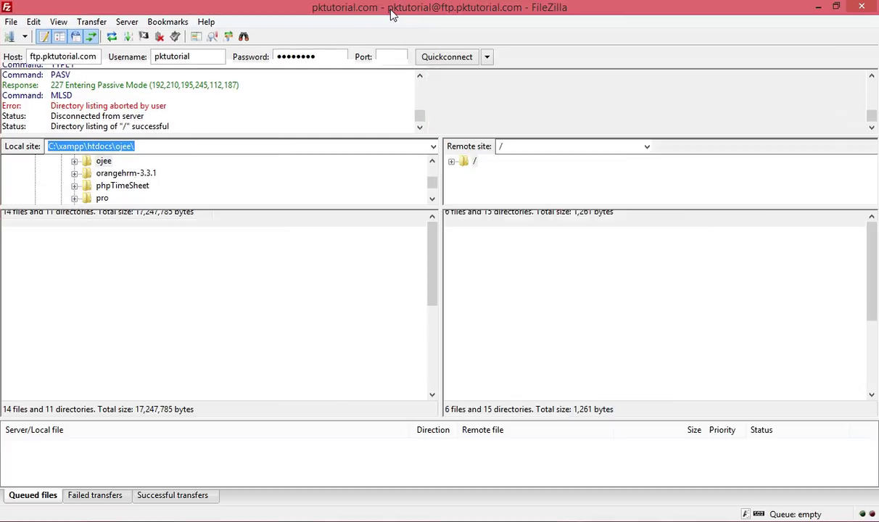
{"action": "scroll", "coordinate": [745, 285], "scroll_direction": "down", "scroll_amount": 4}
{"action": "left_click", "coordinate": [476, 272]}
{"action": "left_click", "coordinate": [480, 286]}
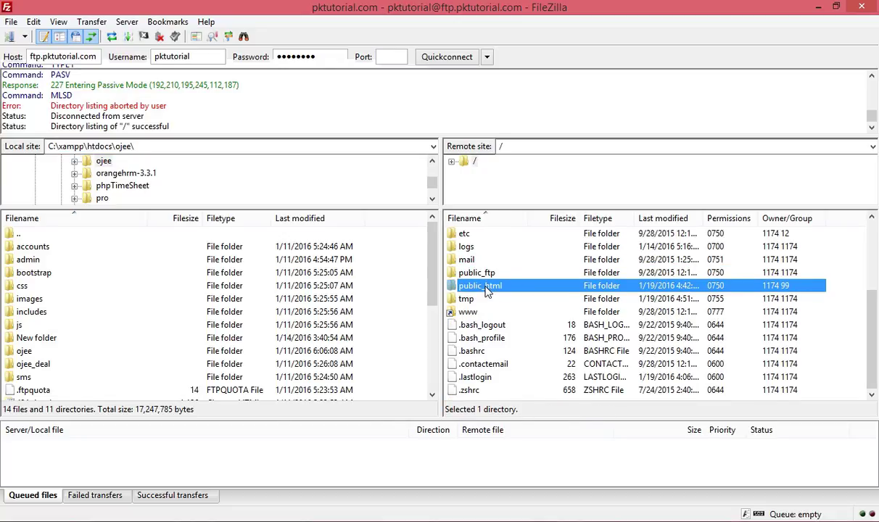
{"action": "double_click", "coordinate": [532, 290]}
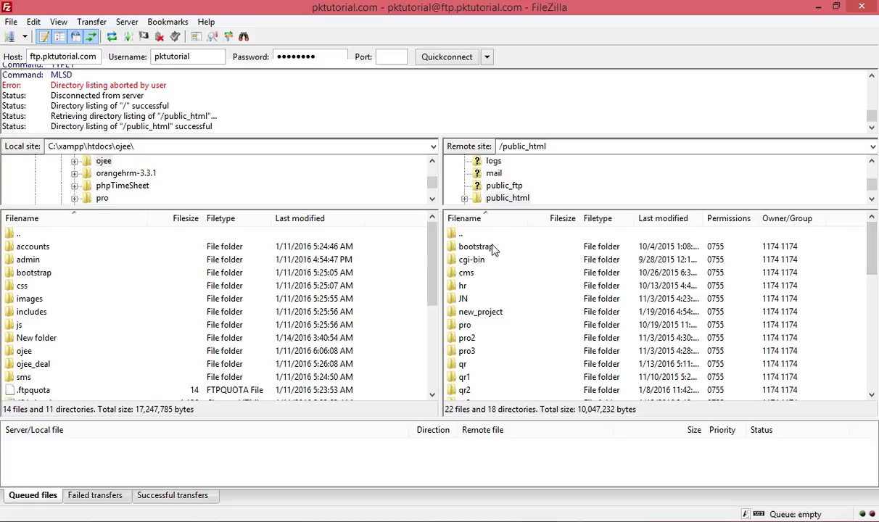
Browse public_html's folders: bootstrap, cgi-bin, cms, hr and JN.
{"action": "left_click", "coordinate": [475, 247]}
{"action": "left_click", "coordinate": [470, 261]}
{"action": "left_click", "coordinate": [464, 273]}
{"action": "left_click", "coordinate": [461, 286]}
{"action": "left_click", "coordinate": [462, 298]}
{"action": "scroll", "coordinate": [453, 348], "scroll_direction": "down", "scroll_amount": 5}
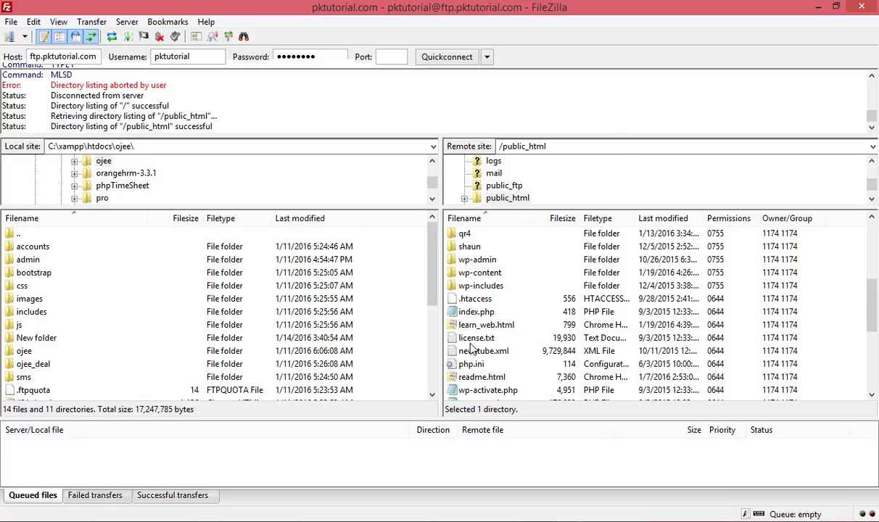
{"action": "scroll", "coordinate": [462, 300], "scroll_direction": "up", "scroll_amount": 1}
{"action": "scroll", "coordinate": [463, 301], "scroll_direction": "up", "scroll_amount": 1}
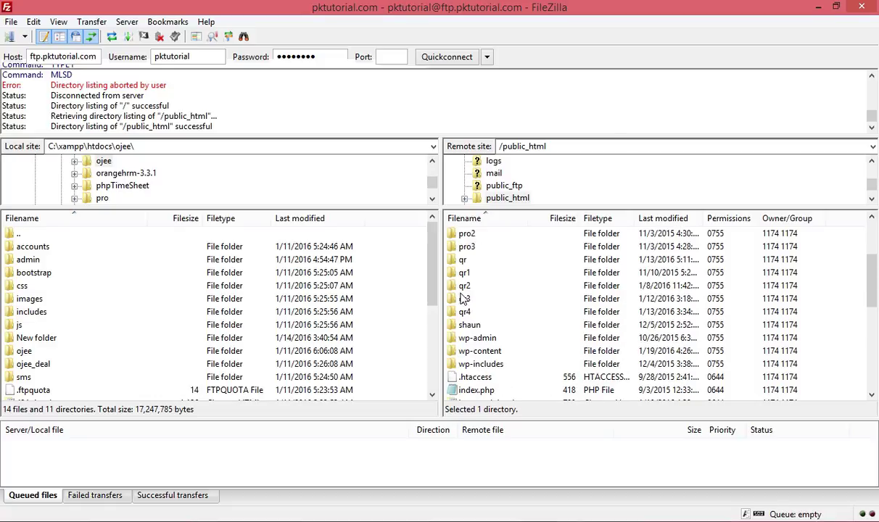
{"action": "scroll", "coordinate": [444, 286], "scroll_direction": "up", "scroll_amount": 1}
{"action": "scroll", "coordinate": [445, 268], "scroll_direction": "up", "scroll_amount": 2}
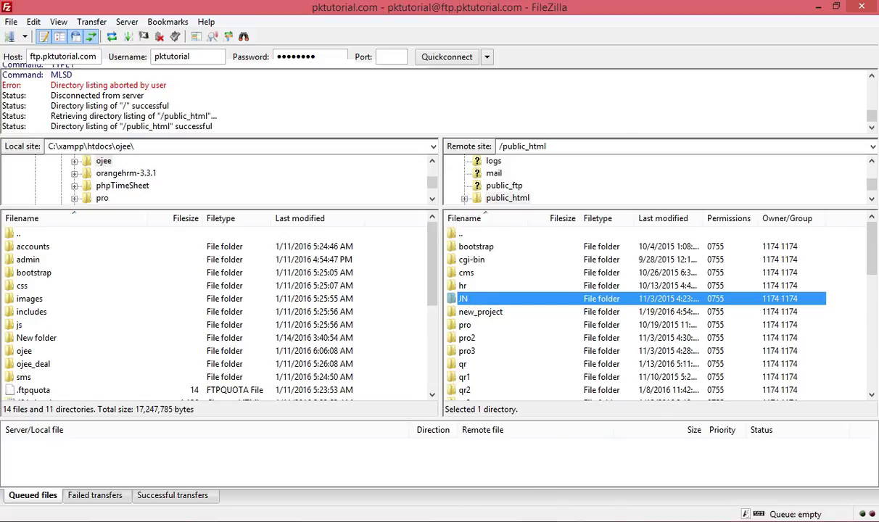
{"action": "key", "text": "alt+Tab"}
Log back in to cPanel after session expiry and open File Manager at the Web Root.
{"action": "scroll", "coordinate": [353, 314], "scroll_direction": "down", "scroll_amount": 3}
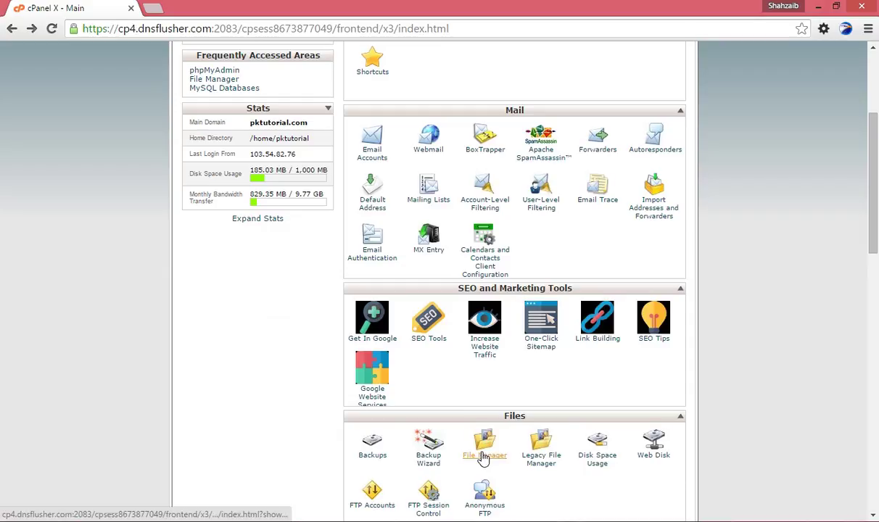
{"action": "left_click", "coordinate": [469, 457]}
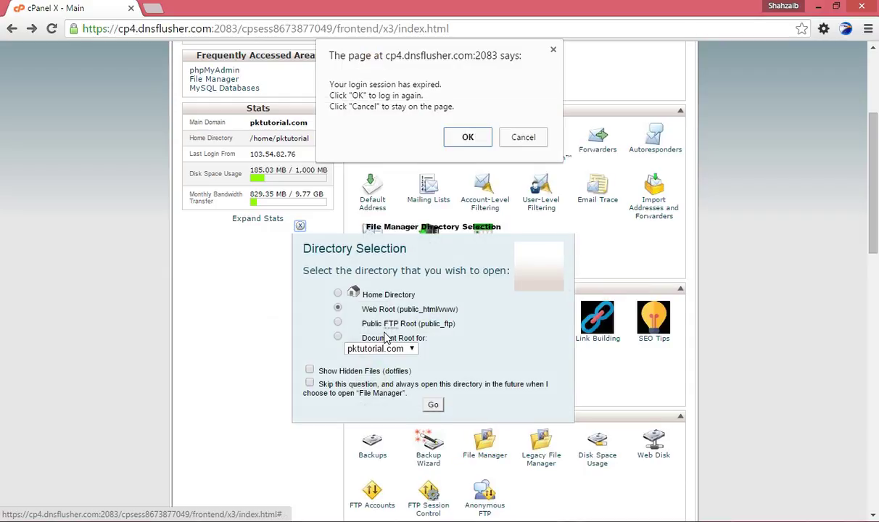
{"action": "left_click", "coordinate": [467, 137]}
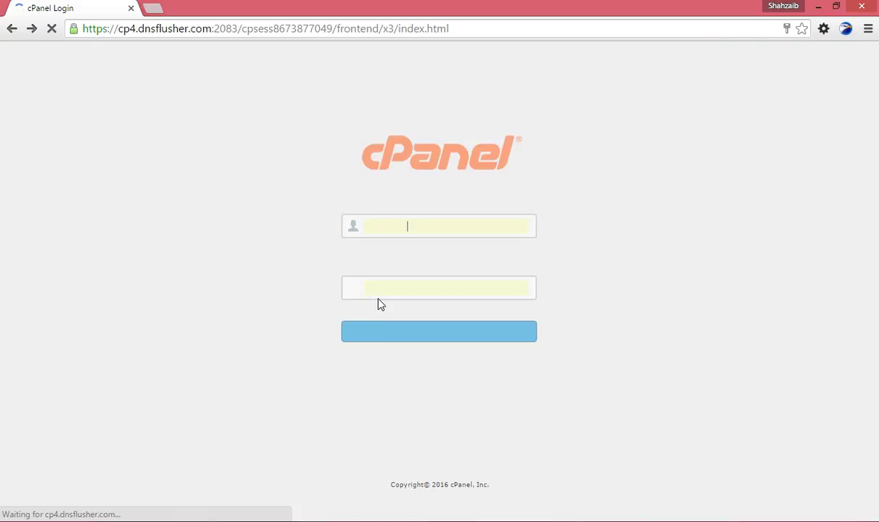
{"action": "left_click", "coordinate": [378, 334]}
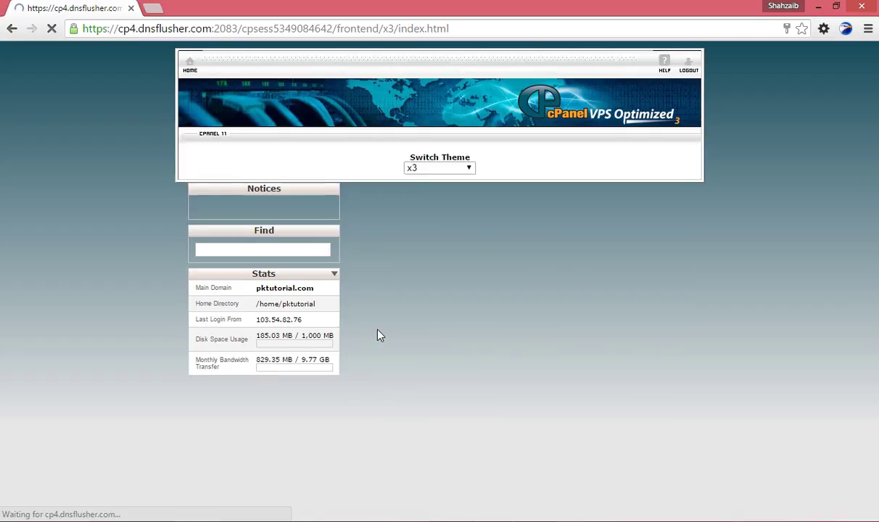
{"action": "scroll", "coordinate": [398, 340], "scroll_direction": "down", "scroll_amount": 5}
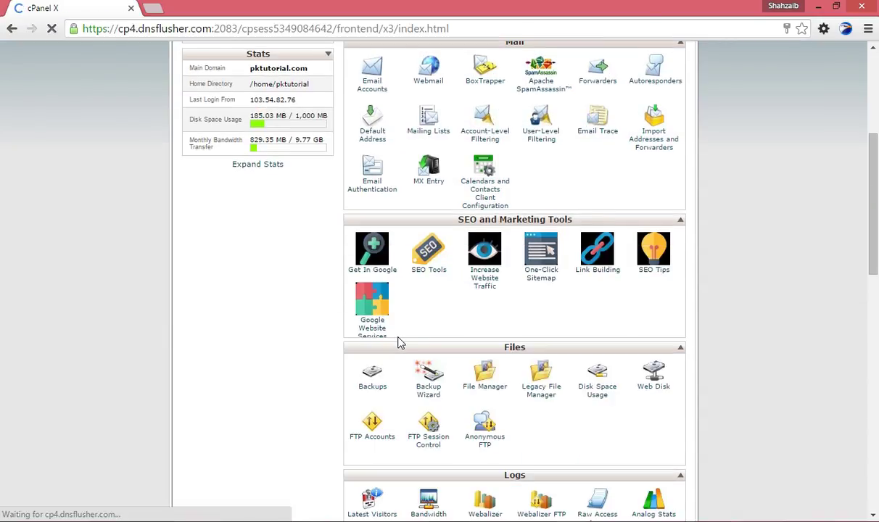
{"action": "left_click", "coordinate": [482, 370]}
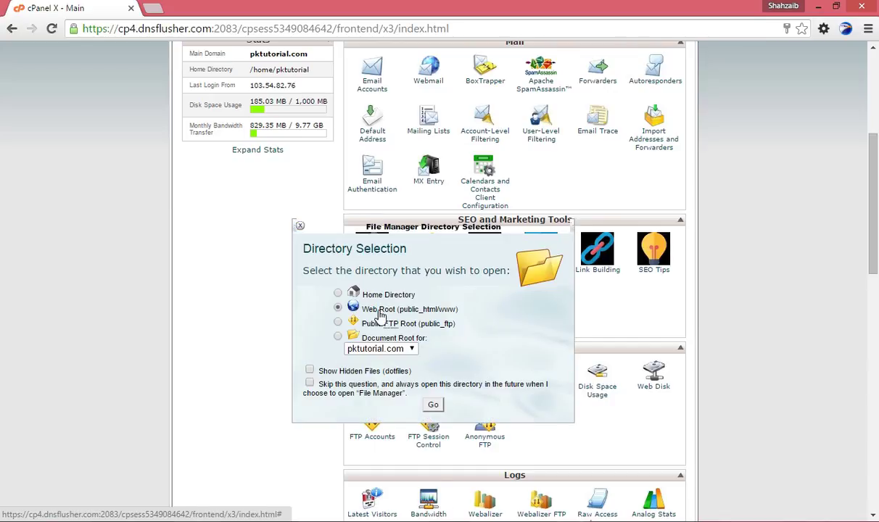
{"action": "left_click", "coordinate": [427, 407]}
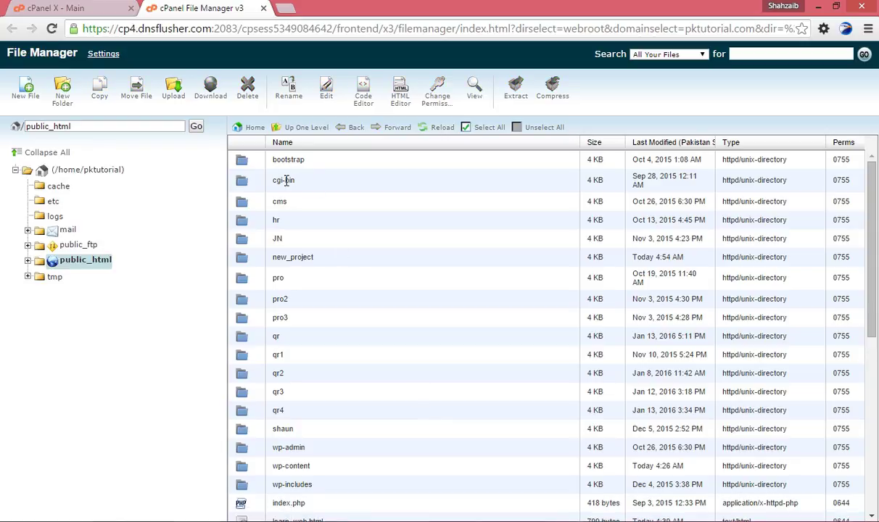
Compare FileZilla's public_html listing with cPanel's File Manager.
{"action": "key", "text": "alt+Tab"}
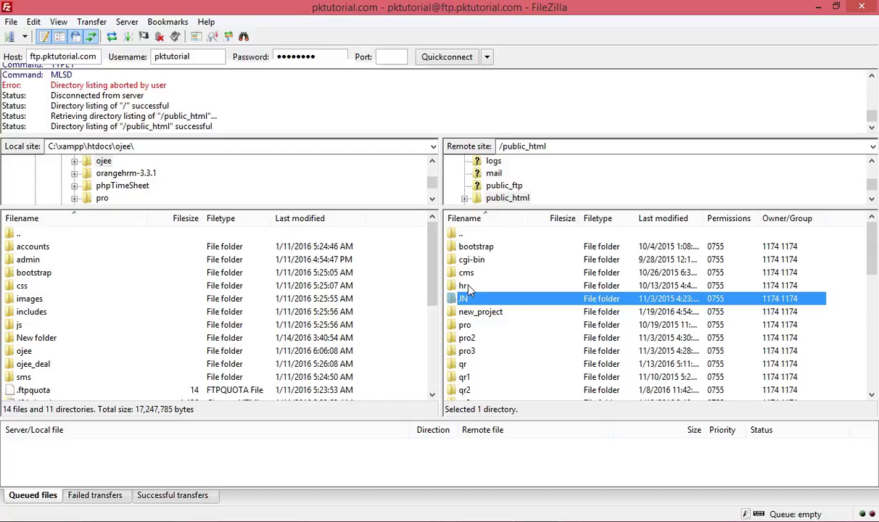
{"action": "scroll", "coordinate": [468, 286], "scroll_direction": "down", "scroll_amount": 5}
{"action": "scroll", "coordinate": [505, 330], "scroll_direction": "up", "scroll_amount": 12}
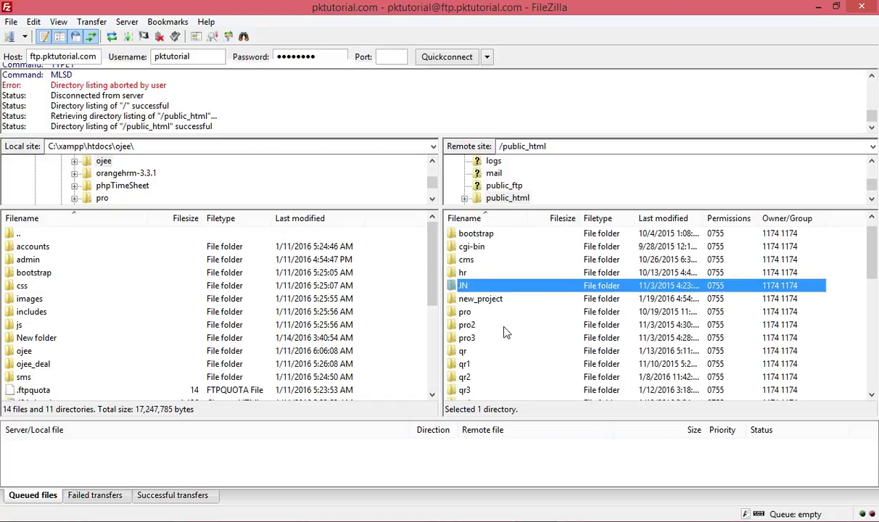
{"action": "key", "text": "alt+Tab"}
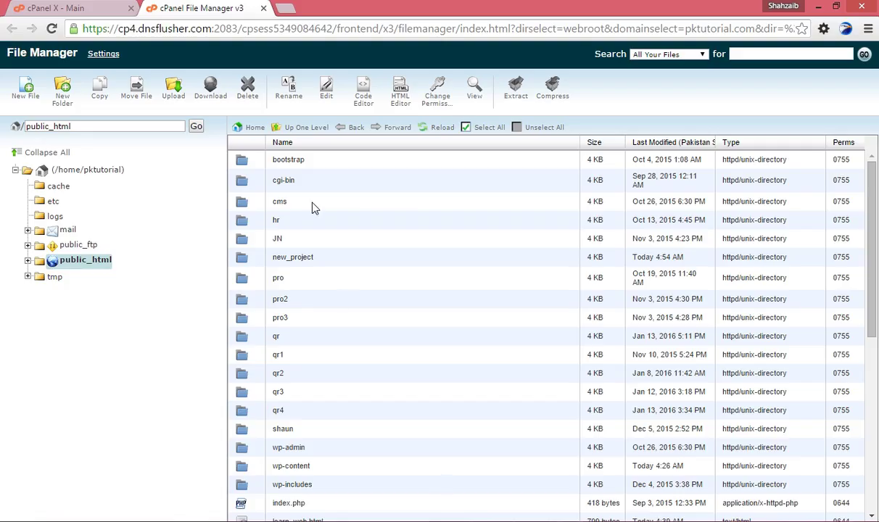
{"action": "key", "text": "alt+Tab"}
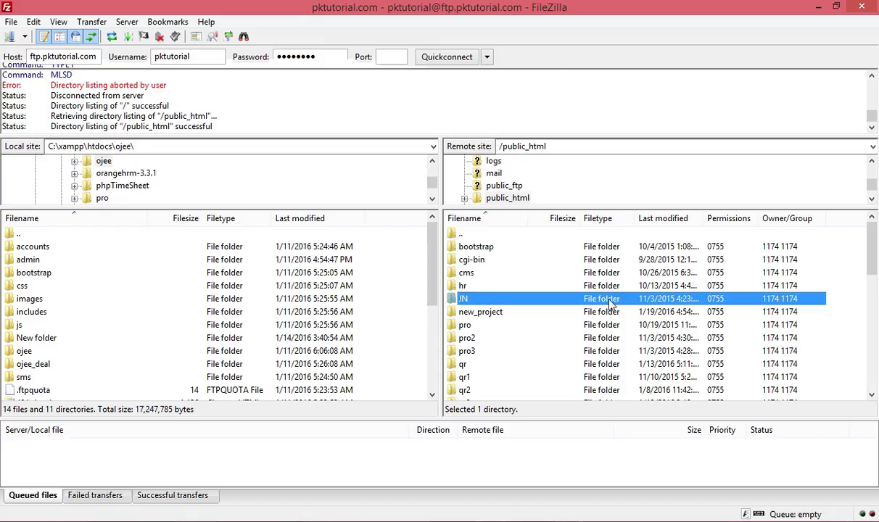
{"action": "left_click", "coordinate": [841, 277]}
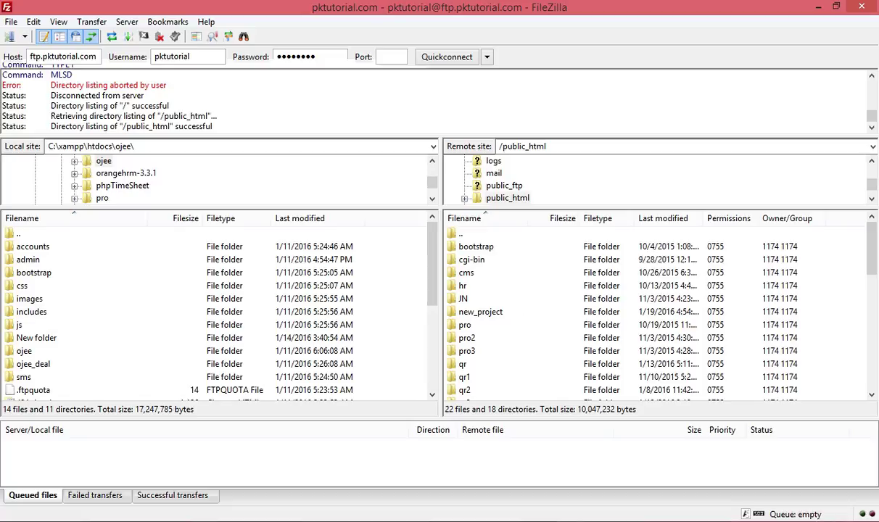
{"action": "key", "text": "alt+Tab"}
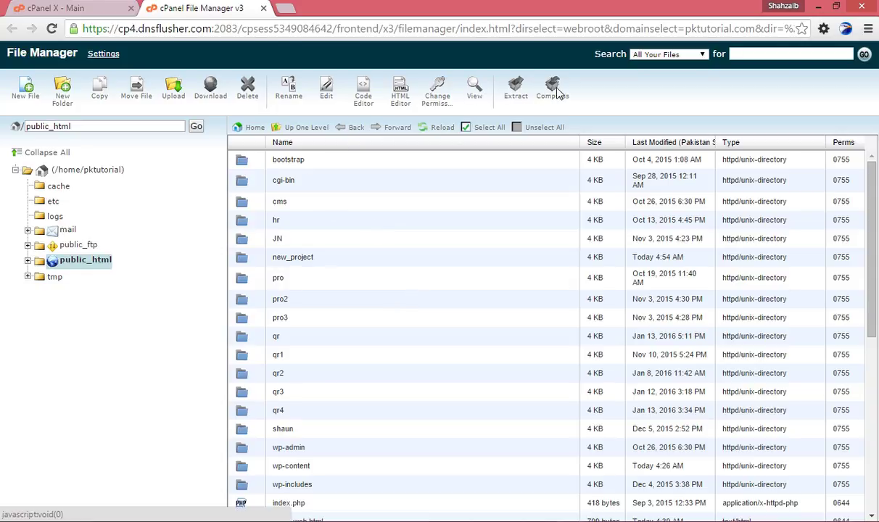
{"action": "key", "text": "alt+Tab"}
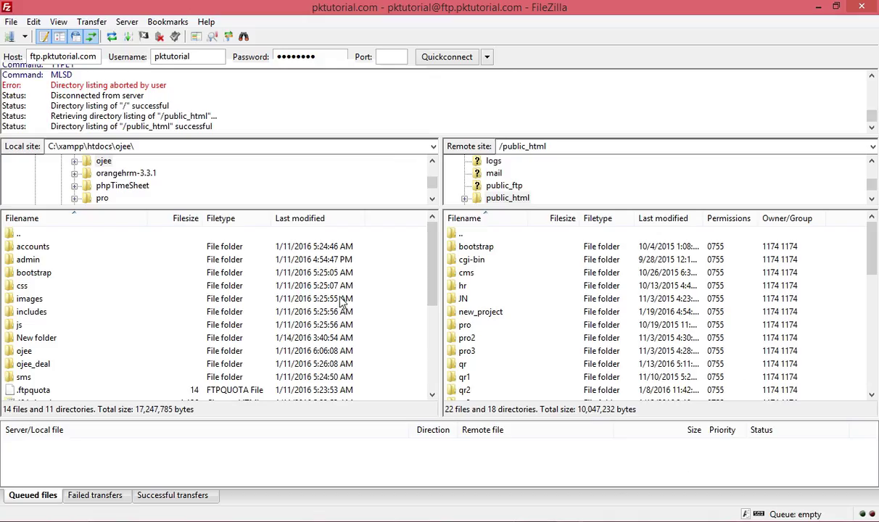
Inspect new_project's landing_page folder and landing_page.zip, then return to public_html.
{"action": "left_click", "coordinate": [44, 259]}
{"action": "left_click", "coordinate": [48, 273]}
{"action": "left_click", "coordinate": [449, 338]}
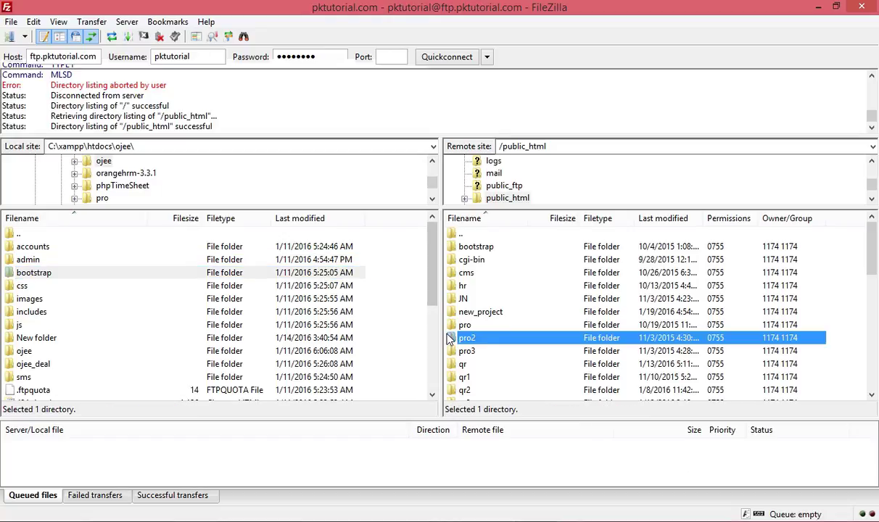
{"action": "double_click", "coordinate": [496, 312]}
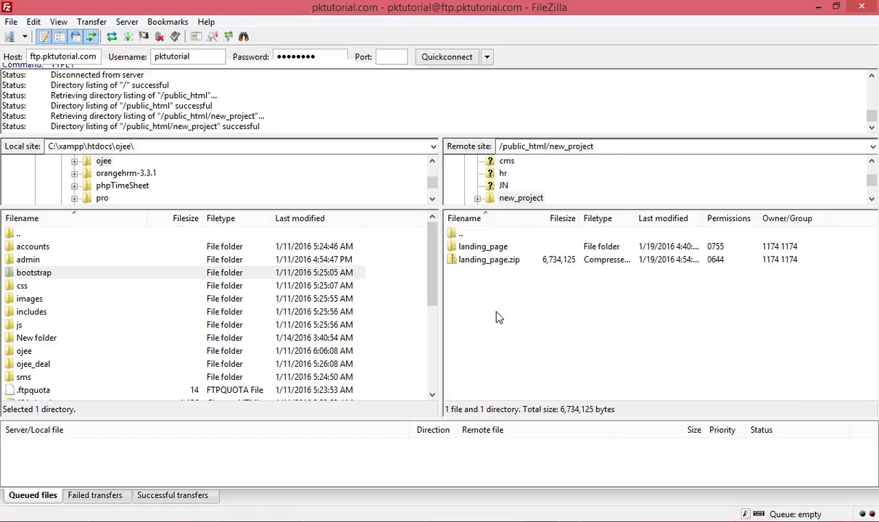
{"action": "left_click_drag", "start_coordinate": [493, 303], "coordinate": [453, 250]}
{"action": "left_click", "coordinate": [496, 303]}
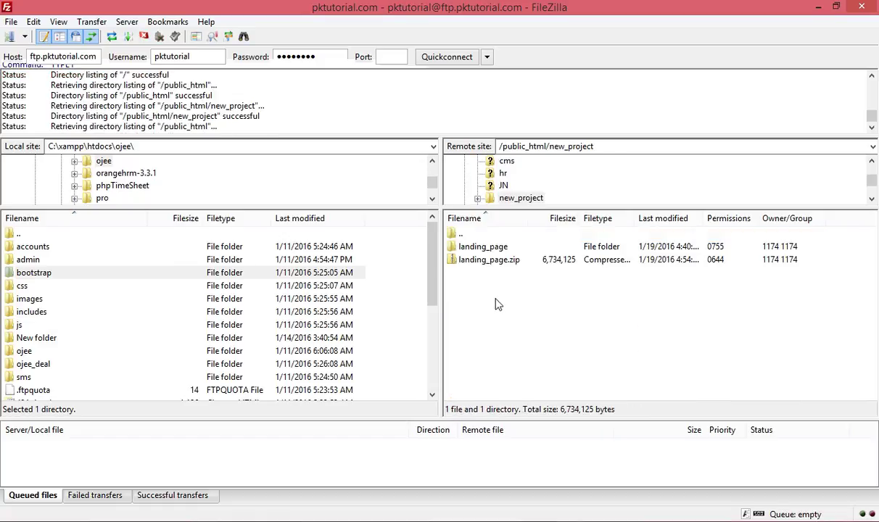
{"action": "key", "text": "BackSpace"}
{"action": "left_click", "coordinate": [492, 315]}
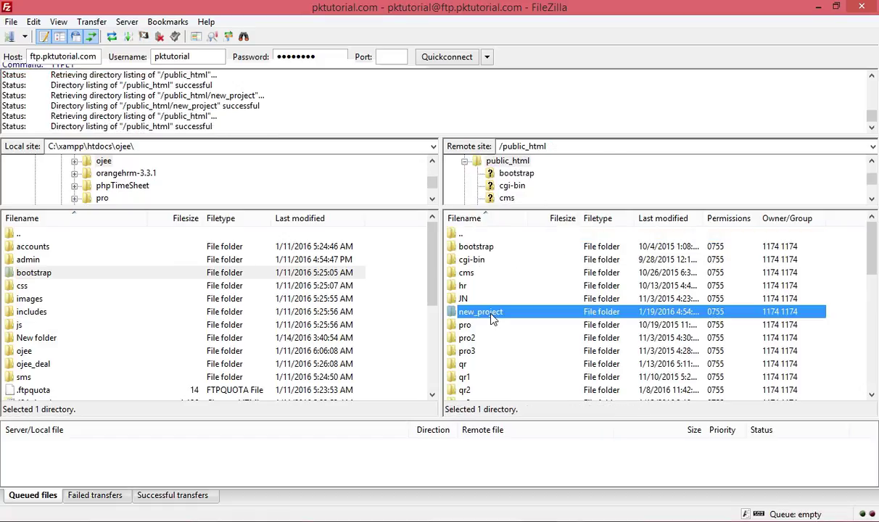
Delete new_project from the server and move the local pane up to drive C:.
{"action": "key", "text": "Delete"}
{"action": "left_click", "coordinate": [482, 316]}
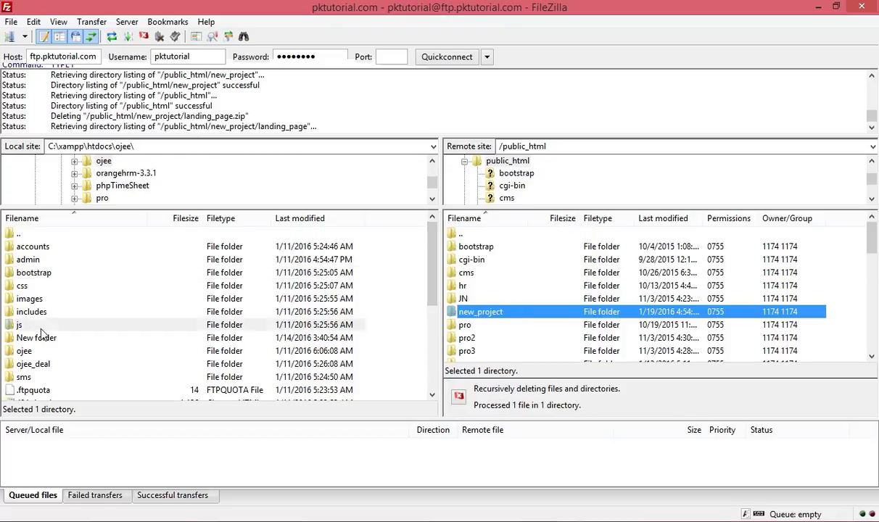
{"action": "double_click", "coordinate": [41, 275]}
{"action": "double_click", "coordinate": [37, 232]}
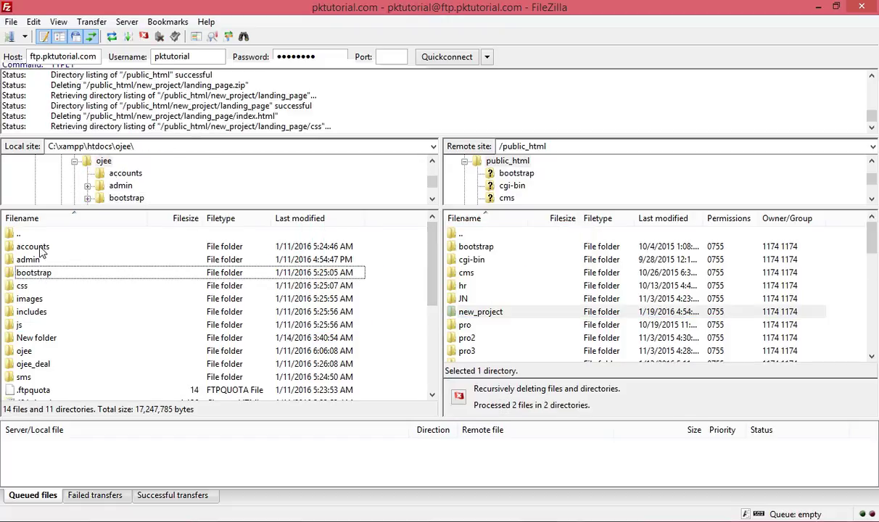
{"action": "double_click", "coordinate": [35, 233]}
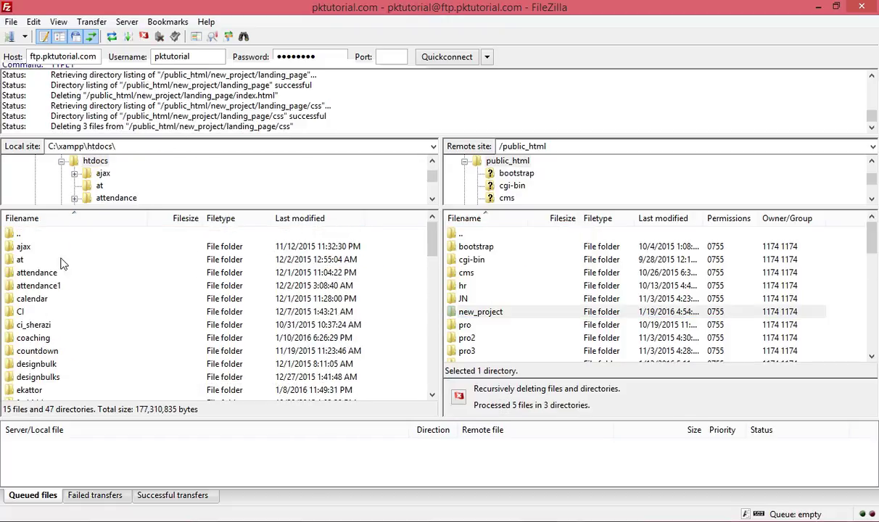
{"action": "double_click", "coordinate": [44, 234]}
{"action": "left_click", "coordinate": [46, 235]}
{"action": "double_click", "coordinate": [45, 235]}
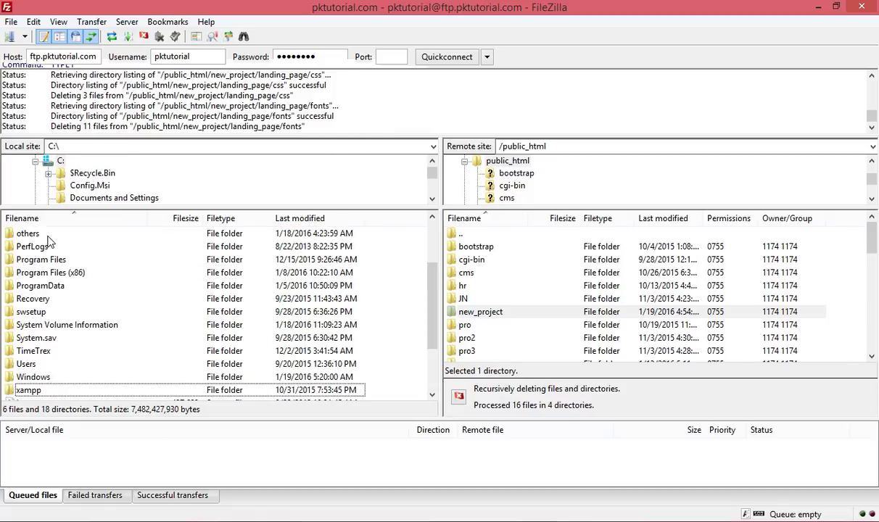
Open C:\Users in the local pane via the drive list.
{"action": "scroll", "coordinate": [51, 247], "scroll_direction": "up", "scroll_amount": 2}
{"action": "double_click", "coordinate": [53, 233]}
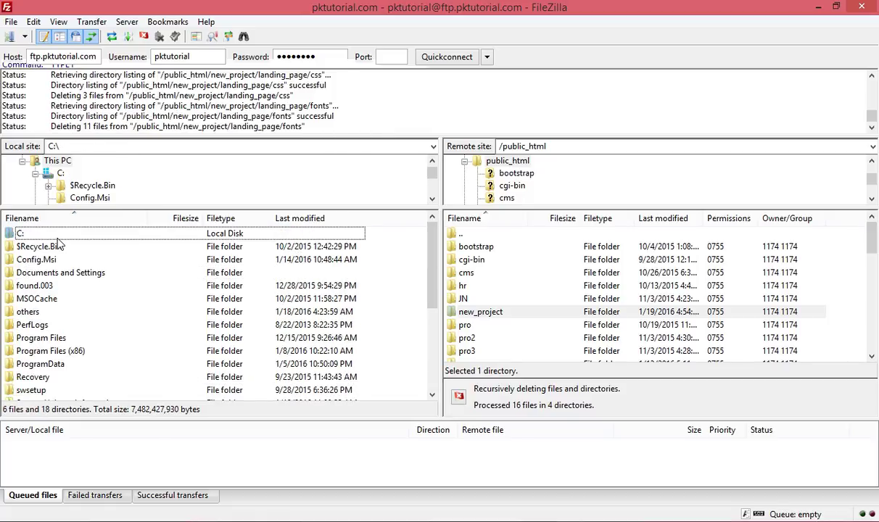
{"action": "double_click", "coordinate": [49, 233]}
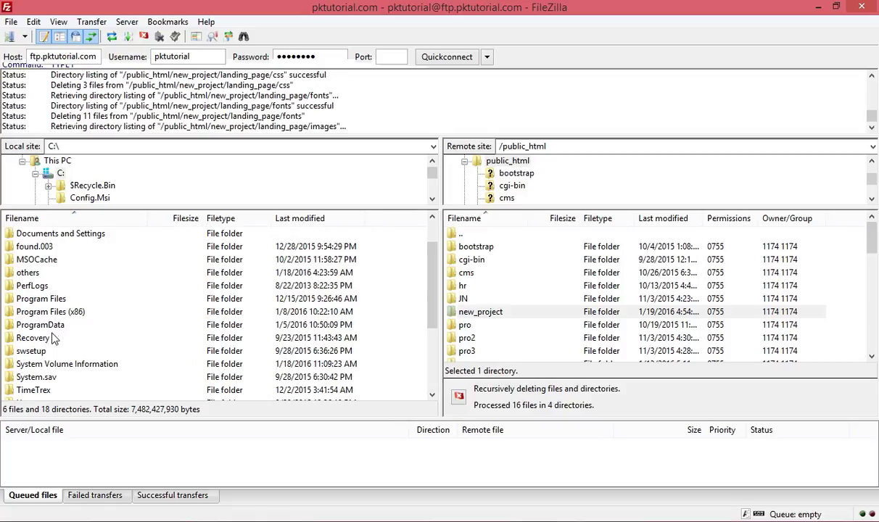
{"action": "scroll", "coordinate": [57, 363], "scroll_direction": "down", "scroll_amount": 3}
{"action": "scroll", "coordinate": [52, 355], "scroll_direction": "up", "scroll_amount": 1}
{"action": "scroll", "coordinate": [50, 349], "scroll_direction": "up", "scroll_amount": 2}
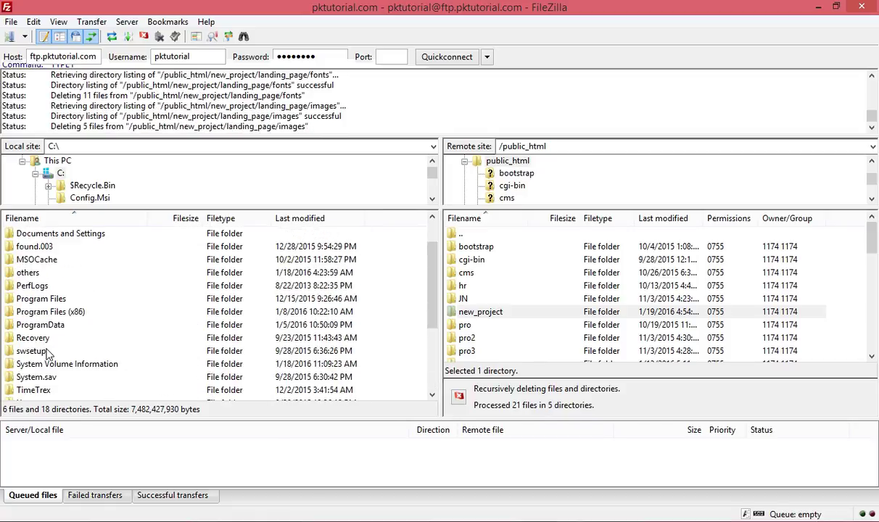
{"action": "scroll", "coordinate": [47, 339], "scroll_direction": "down", "scroll_amount": 2}
{"action": "double_click", "coordinate": [45, 325]}
Browse the Default, Default User and Public folders, ending in Public\Desktop.
{"action": "left_click", "coordinate": [33, 261]}
{"action": "double_click", "coordinate": [34, 261]}
{"action": "double_click", "coordinate": [36, 285]}
{"action": "key", "text": "BackSpace"}
{"action": "key", "text": "BackSpace"}
{"action": "double_click", "coordinate": [40, 274]}
{"action": "key", "text": "BackSpace"}
{"action": "left_click", "coordinate": [31, 286]}
{"action": "double_click", "coordinate": [31, 287]}
{"action": "double_click", "coordinate": [37, 262]}
{"action": "key", "text": "BackSpace"}
{"action": "key", "text": "BackSpace"}
Browse the local pane to the profile's Desktop > Master_Project > BOOTSTRAP folder.
{"action": "double_click", "coordinate": [40, 300]}
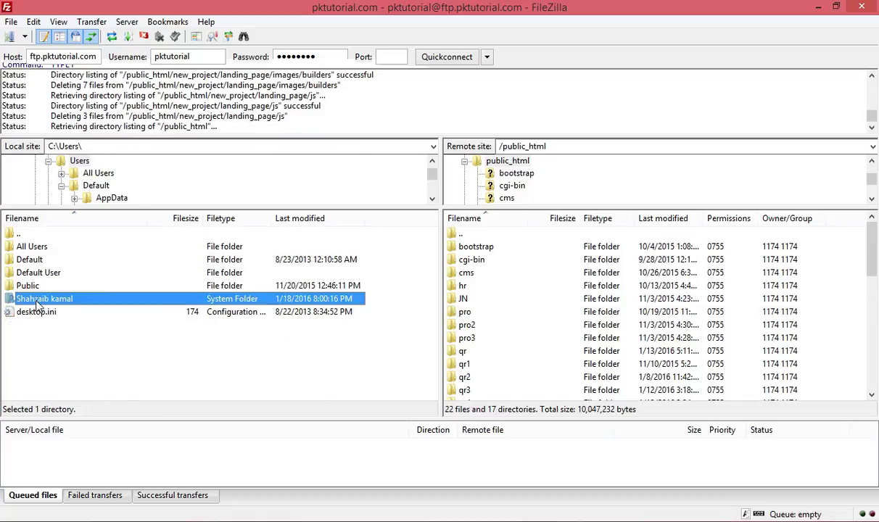
{"action": "double_click", "coordinate": [37, 322]}
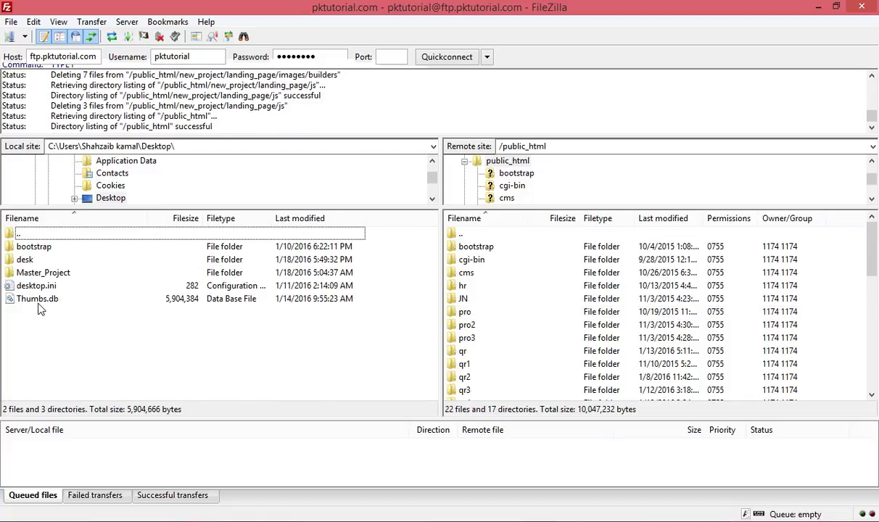
{"action": "double_click", "coordinate": [38, 272]}
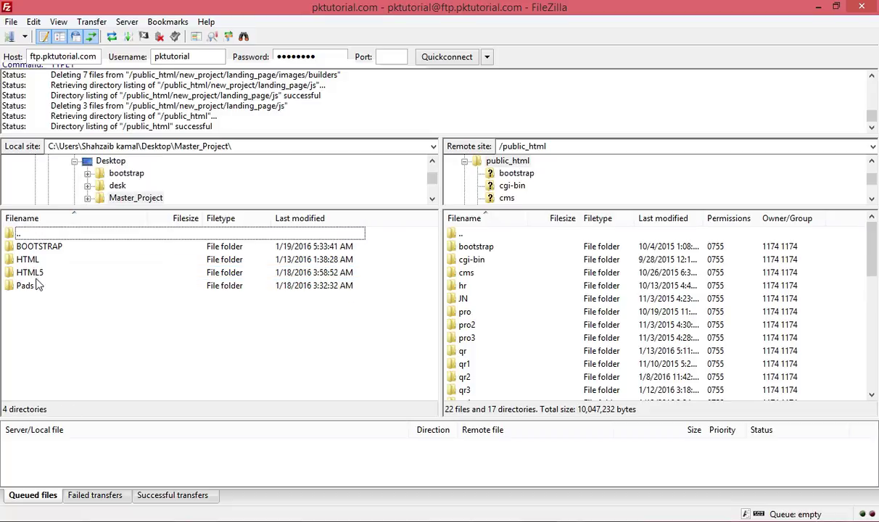
{"action": "double_click", "coordinate": [35, 246]}
Peek inside the local landing_page folder, then return to BOOTSTRAP.
{"action": "left_click", "coordinate": [27, 301]}
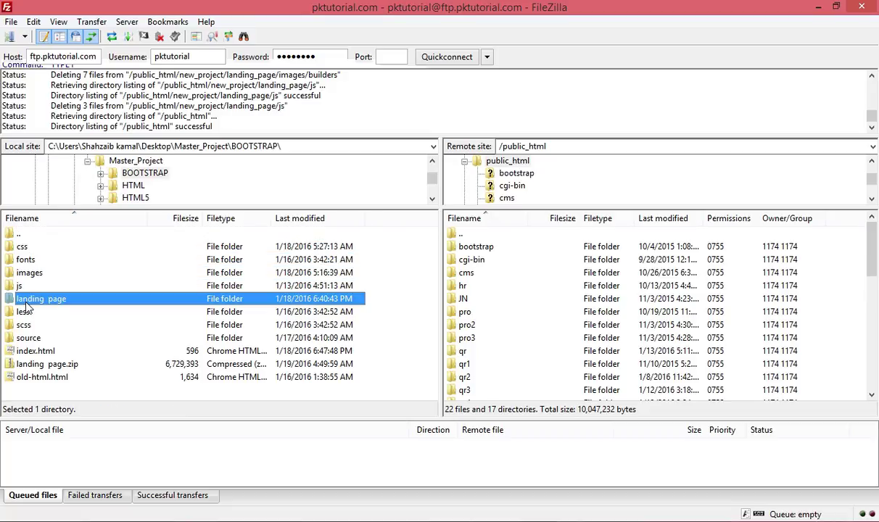
{"action": "right_click", "coordinate": [34, 301]}
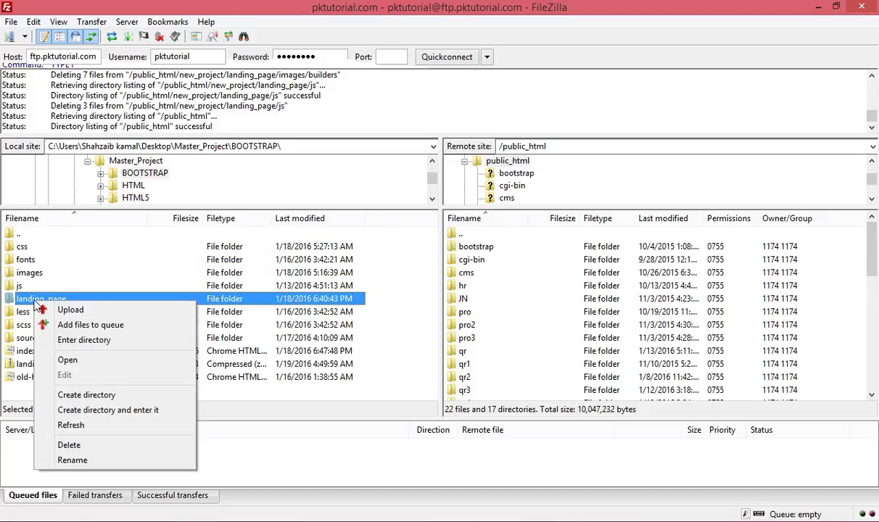
{"action": "left_click", "coordinate": [62, 340]}
{"action": "key", "text": "BackSpace"}
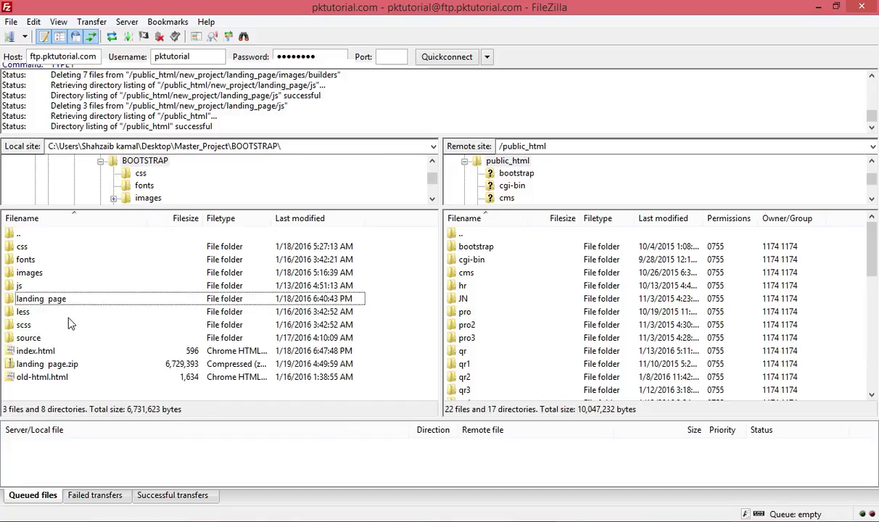
Start renaming the local landing_page folder but keep the name landing_page.
{"action": "right_click", "coordinate": [59, 306]}
{"action": "left_click", "coordinate": [39, 302]}
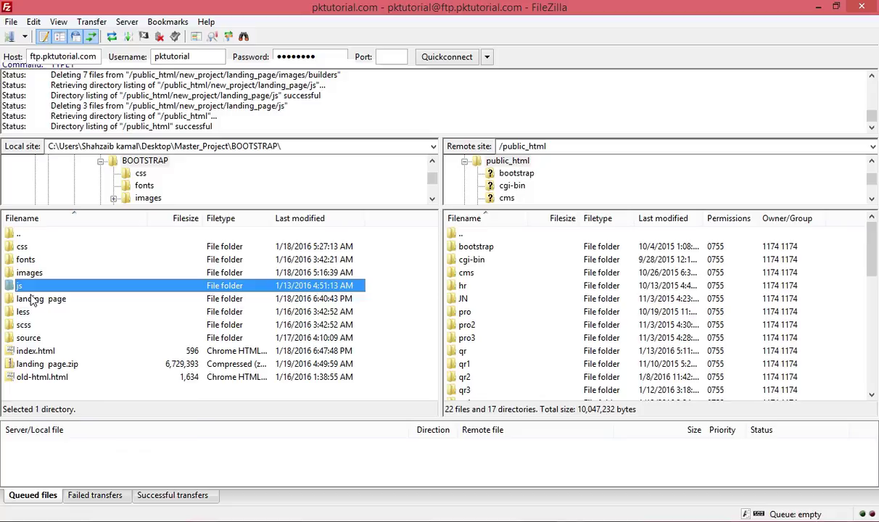
{"action": "right_click", "coordinate": [39, 301]}
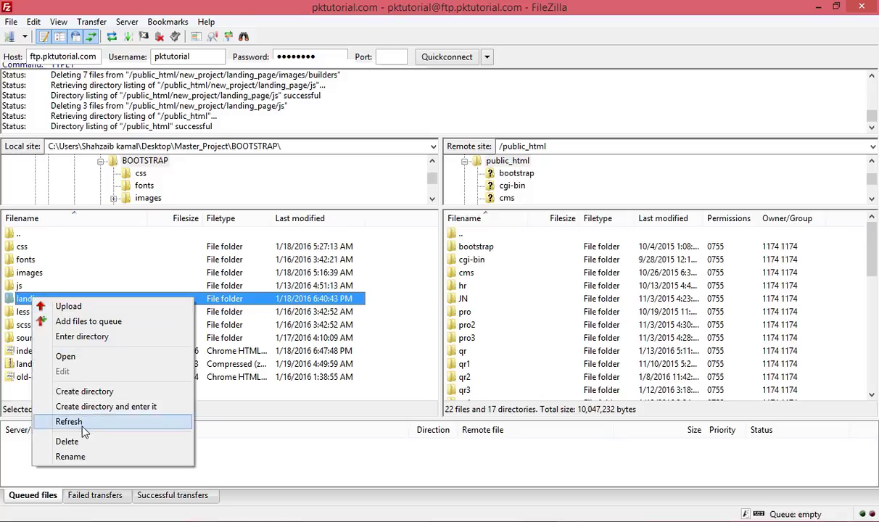
{"action": "left_click", "coordinate": [69, 457]}
{"action": "left_click", "coordinate": [45, 299]}
{"action": "key", "text": "BackSpace"}
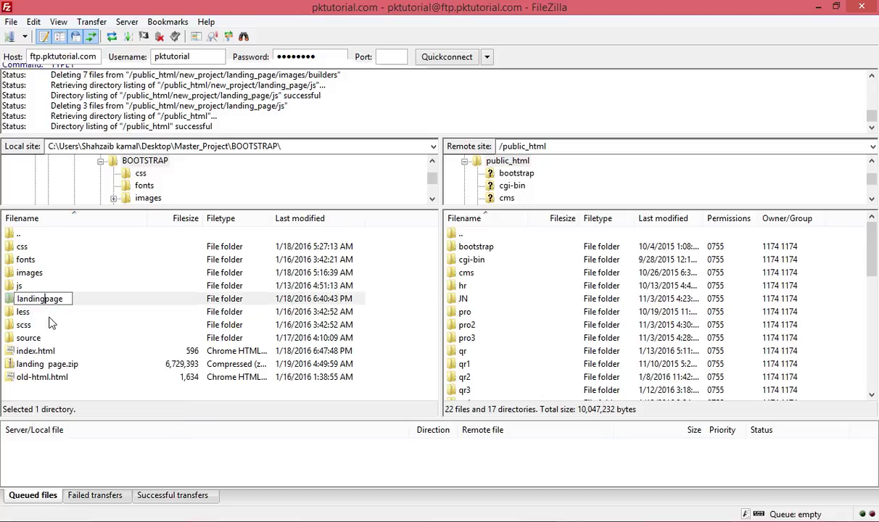
{"action": "type", "text": "_"}
{"action": "key", "text": "Return"}
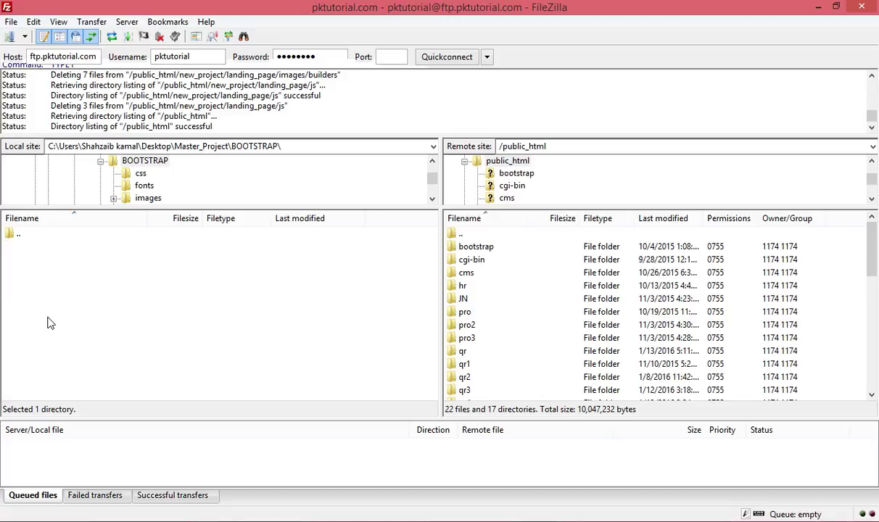
Upload the local landing_page folder to /public_html (30 files transferred) and select it on the server.
{"action": "right_click", "coordinate": [20, 306]}
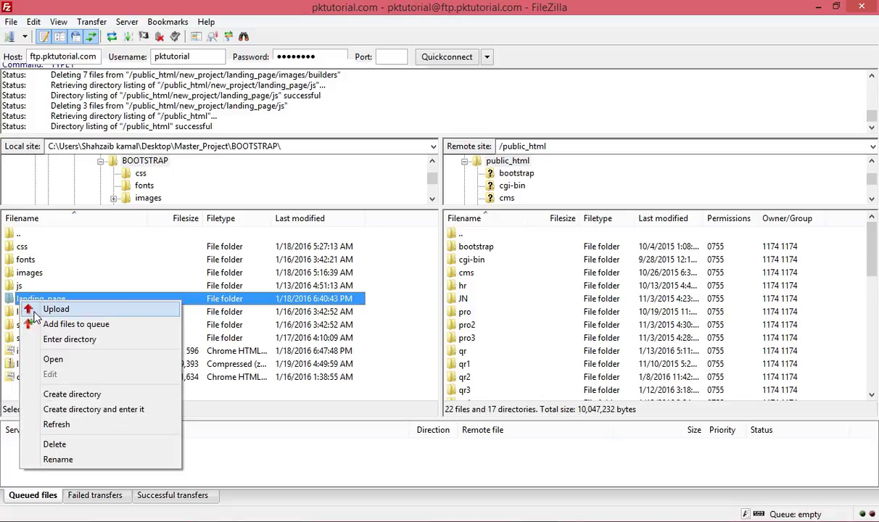
{"action": "left_click", "coordinate": [56, 309]}
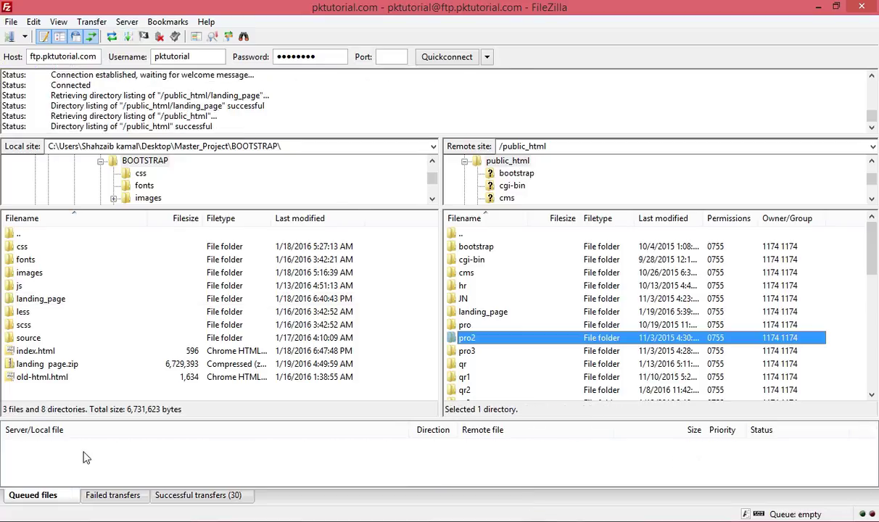
{"action": "left_click", "coordinate": [456, 311]}
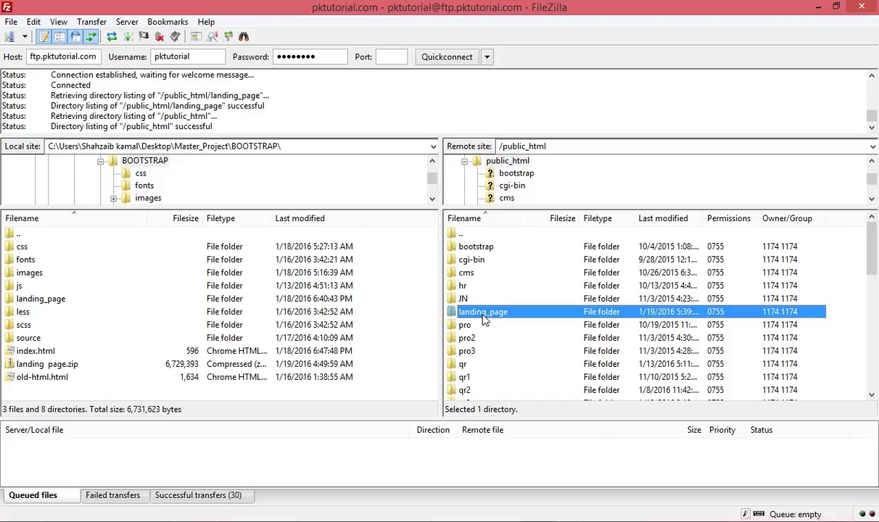
Rename the server's landing_page folder in public_html to landing_page_ftp.
{"action": "right_click", "coordinate": [484, 320]}
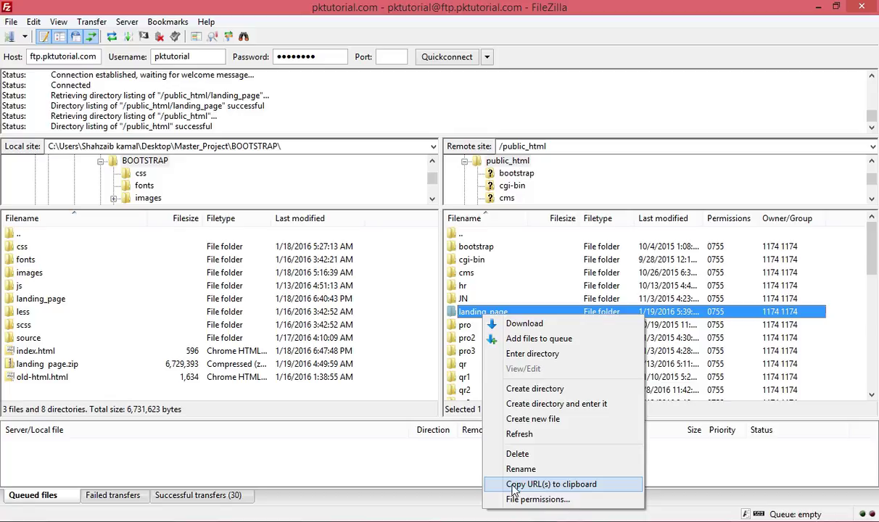
{"action": "left_click", "coordinate": [520, 469]}
{"action": "left_click", "coordinate": [513, 314]}
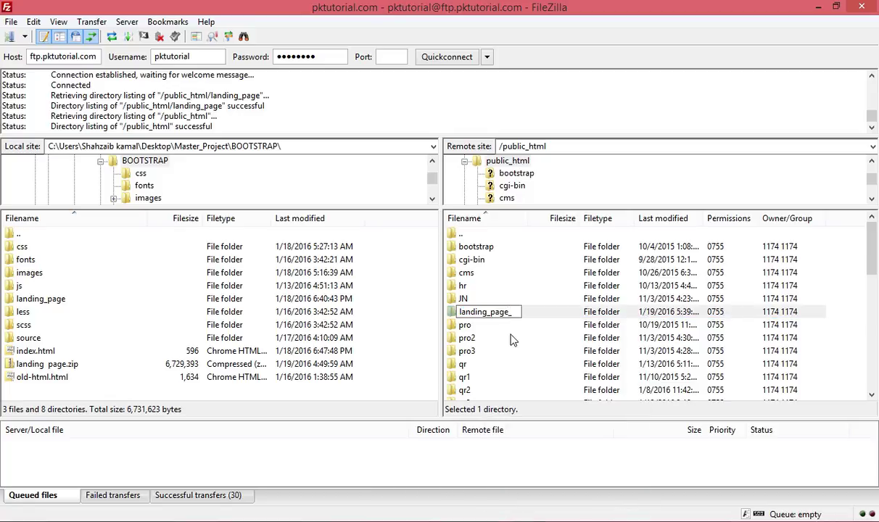
{"action": "type", "text": "_ftp"}
{"action": "key", "text": "Return"}
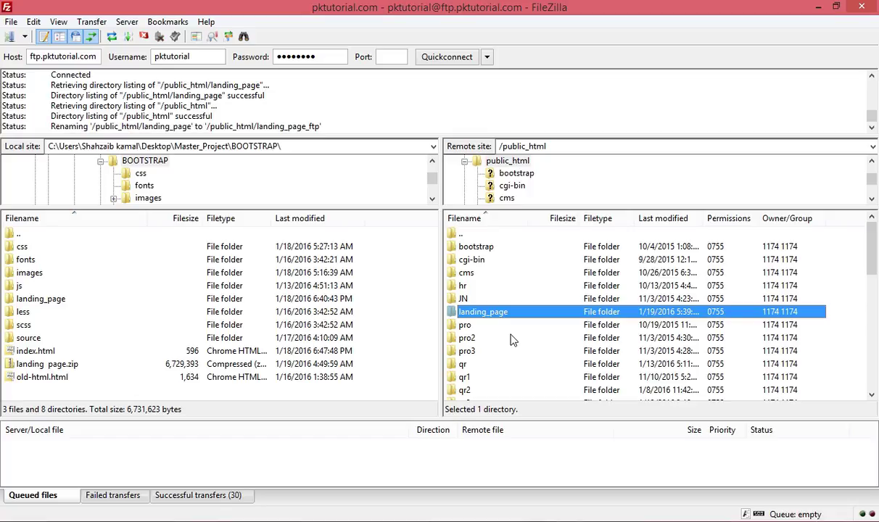
{"action": "left_click", "coordinate": [512, 319]}
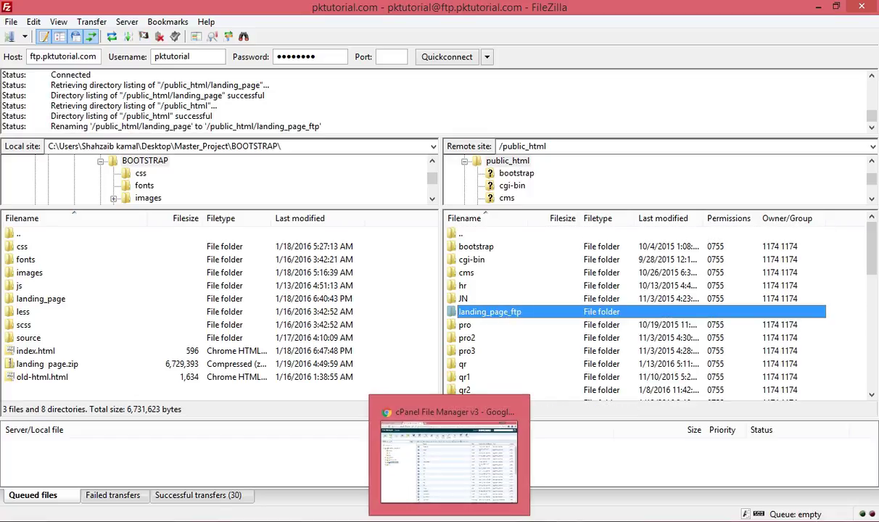
{"action": "left_click", "coordinate": [435, 481]}
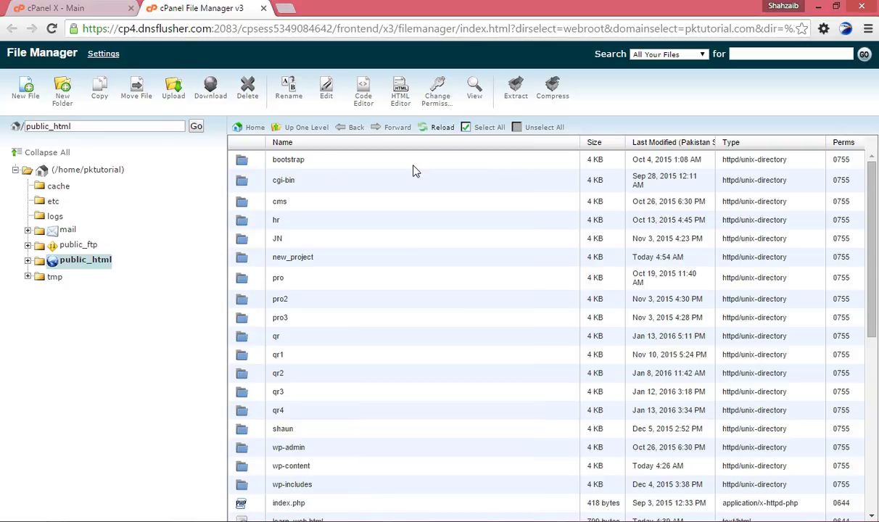
Reload public_html in cPanel and open landing_page_ftp to confirm css, fonts, images, js and index.html.
{"action": "left_click", "coordinate": [441, 128]}
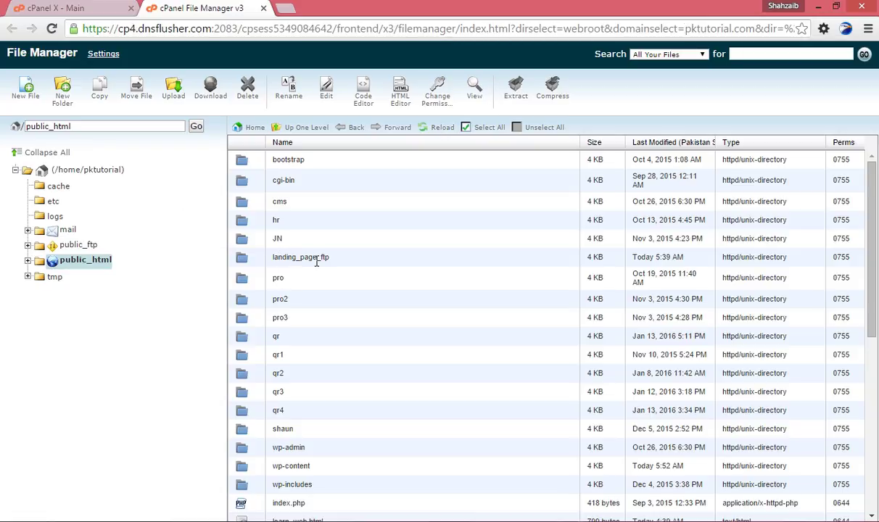
{"action": "left_click", "coordinate": [358, 266]}
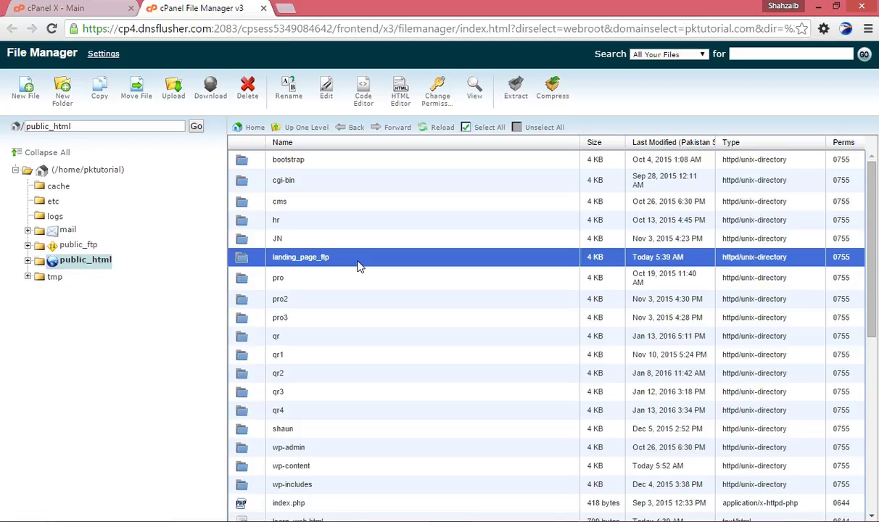
{"action": "double_click", "coordinate": [357, 265]}
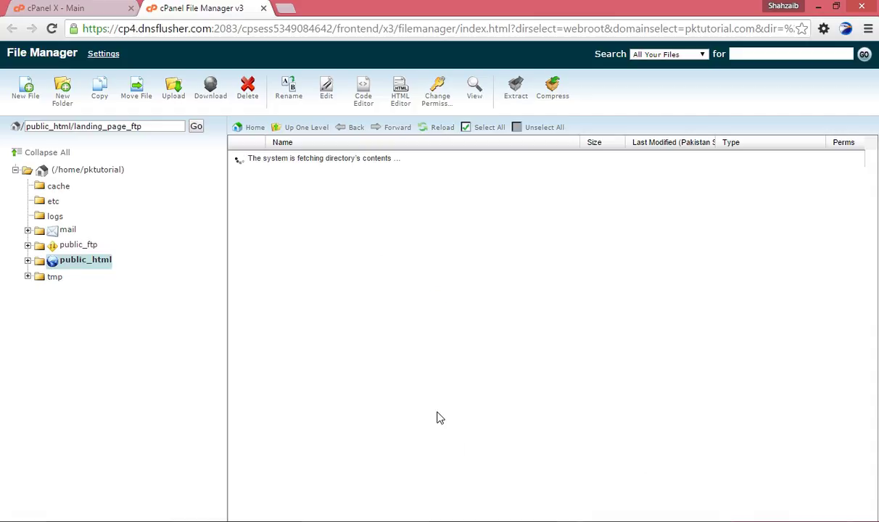
{"action": "key", "text": "alt+Tab"}
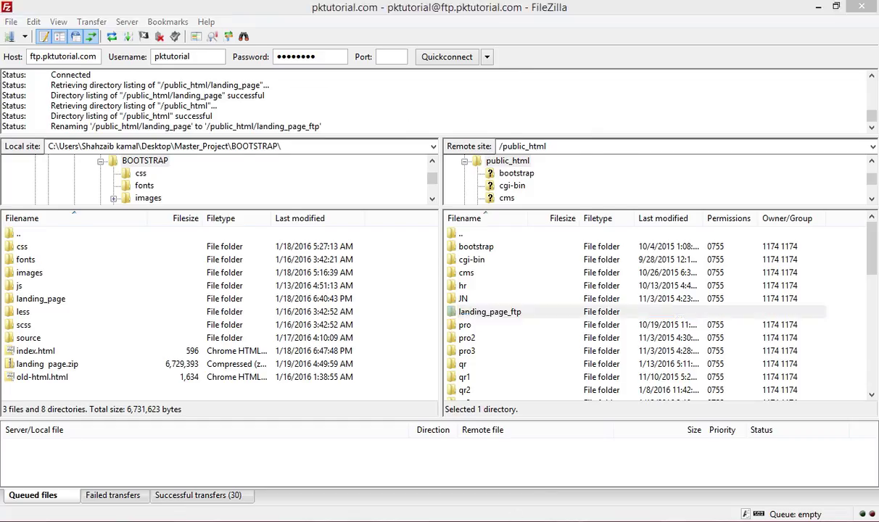
{"action": "key", "text": "alt+Tab"}
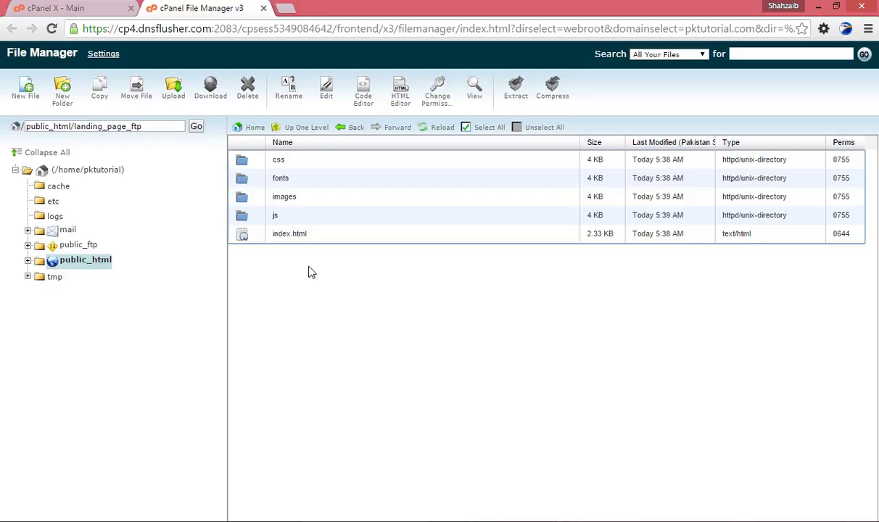
{"action": "left_click", "coordinate": [283, 9]}
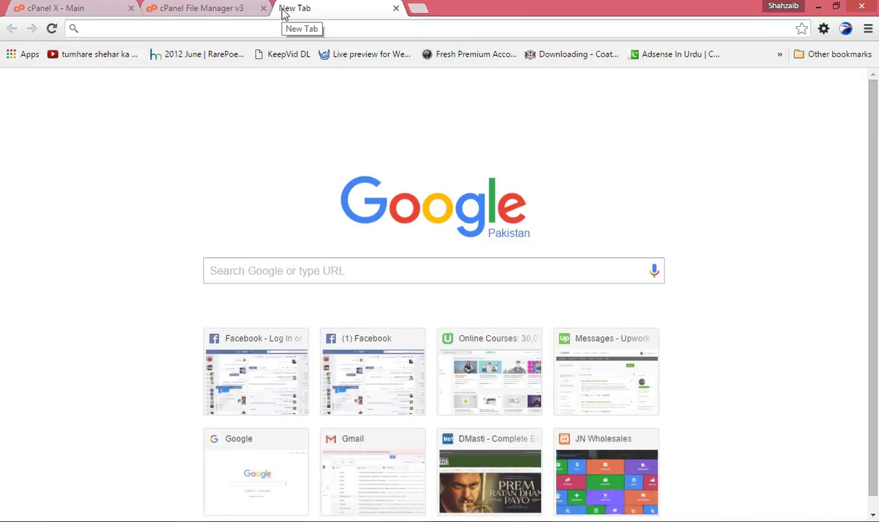
Load pktutorial.com/landing_page_ftp/ in a new Chrome tab to check the upload, then return to FileZilla.
{"action": "type", "text": "pktutorial.com/"}
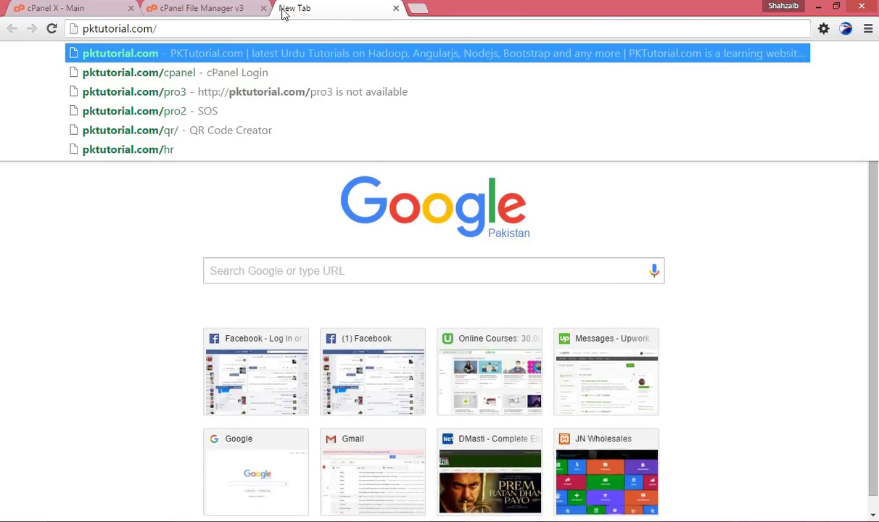
{"action": "type", "text": "landin"}
{"action": "key", "text": "BackSpace"}
{"action": "type", "text": "ng_page_ftp"}
{"action": "key", "text": "Return"}
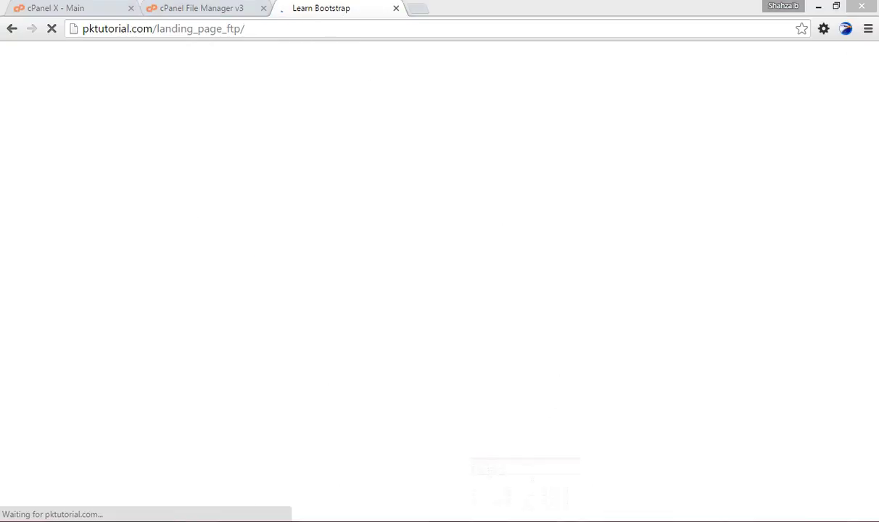
{"action": "left_click", "coordinate": [506, 490]}
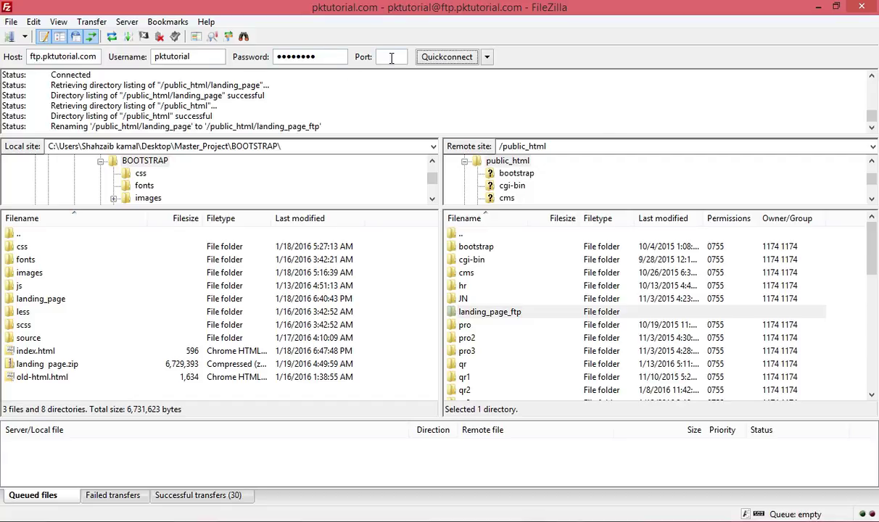
Look through the recent quick-connect and saved sites lists without choosing anything.
{"action": "left_click", "coordinate": [487, 57]}
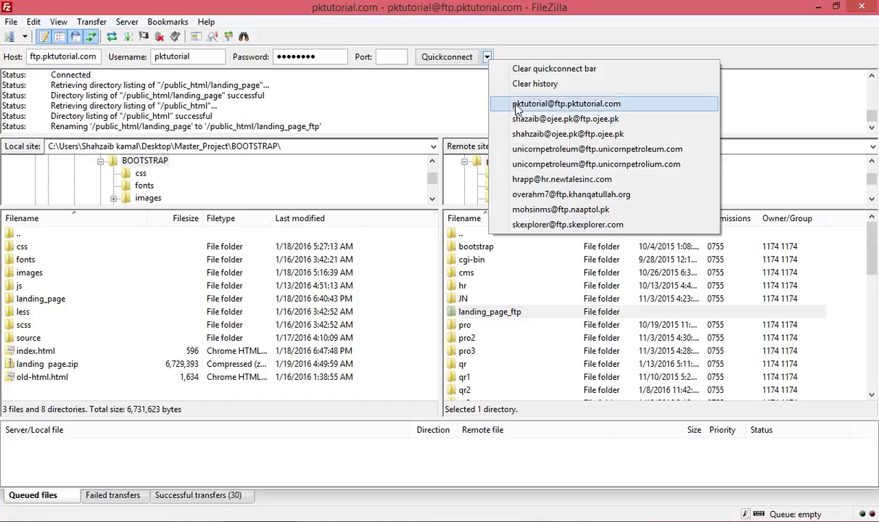
{"action": "left_click", "coordinate": [528, 32]}
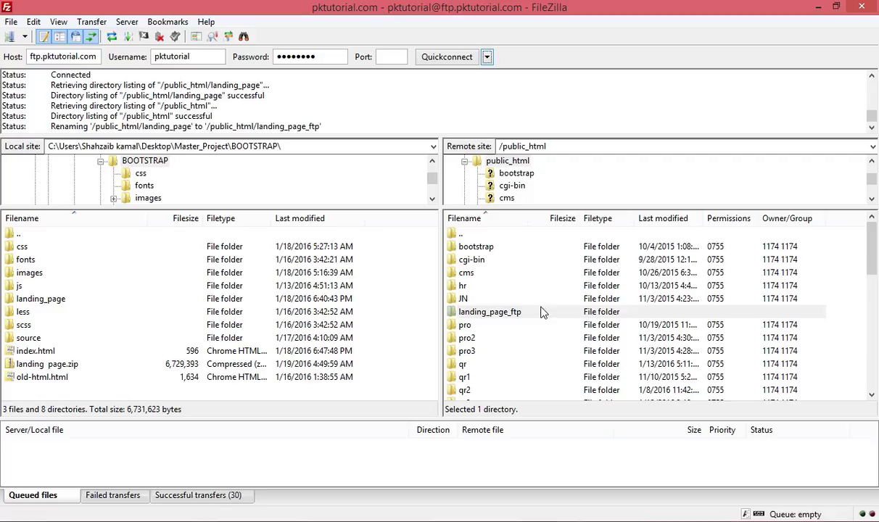
{"action": "left_click", "coordinate": [486, 57]}
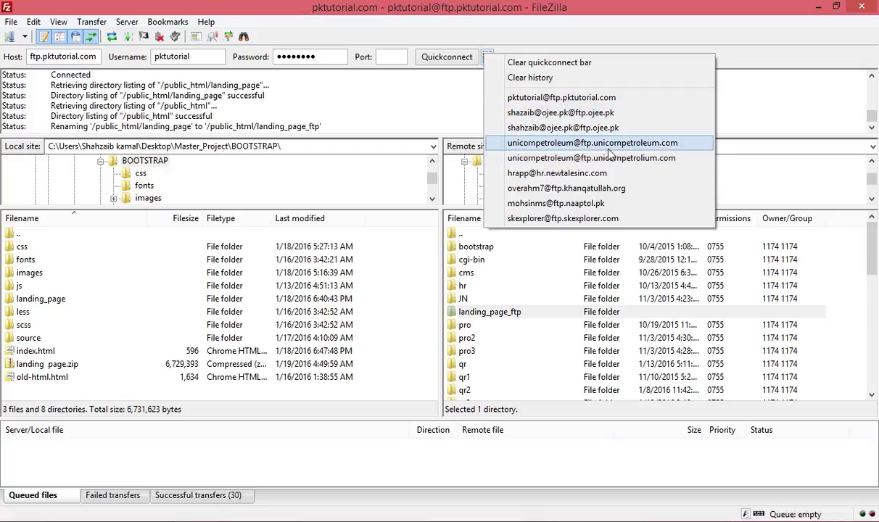
{"action": "left_click", "coordinate": [601, 49]}
{"action": "left_click", "coordinate": [25, 37]}
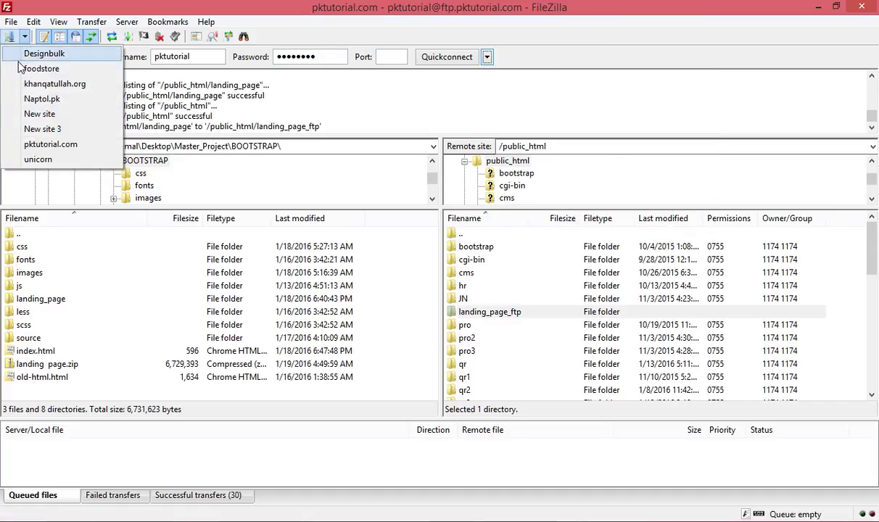
{"action": "left_click", "coordinate": [132, 24]}
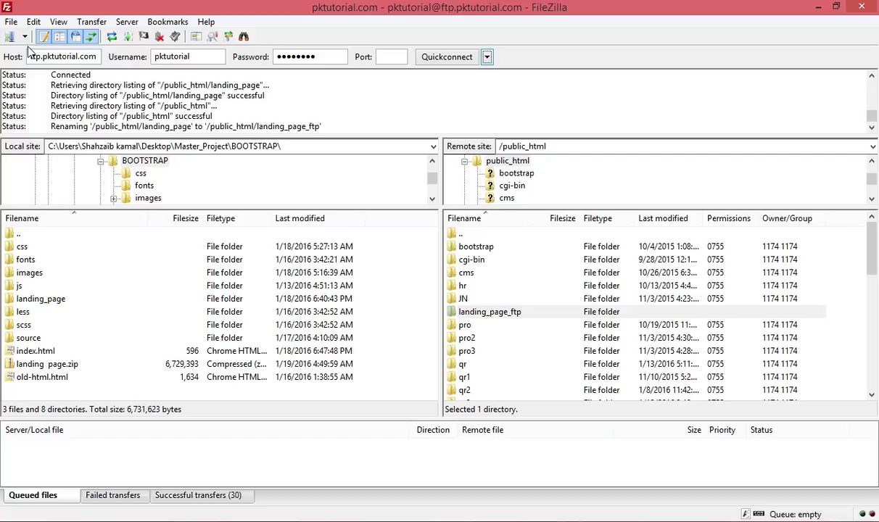
{"action": "left_click", "coordinate": [25, 37]}
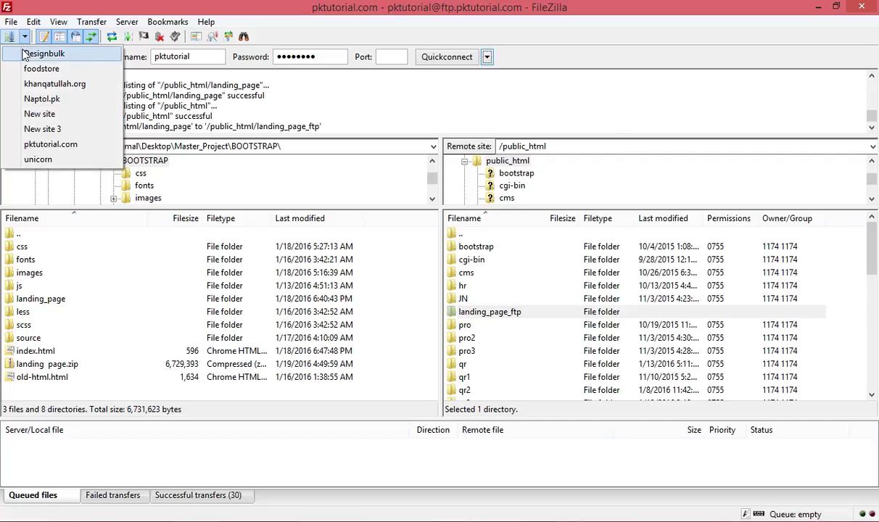
{"action": "left_click", "coordinate": [14, 38]}
Create New site 4 in Site Manager, briefly checking the pktutorial.com entry.
{"action": "left_click", "coordinate": [12, 39]}
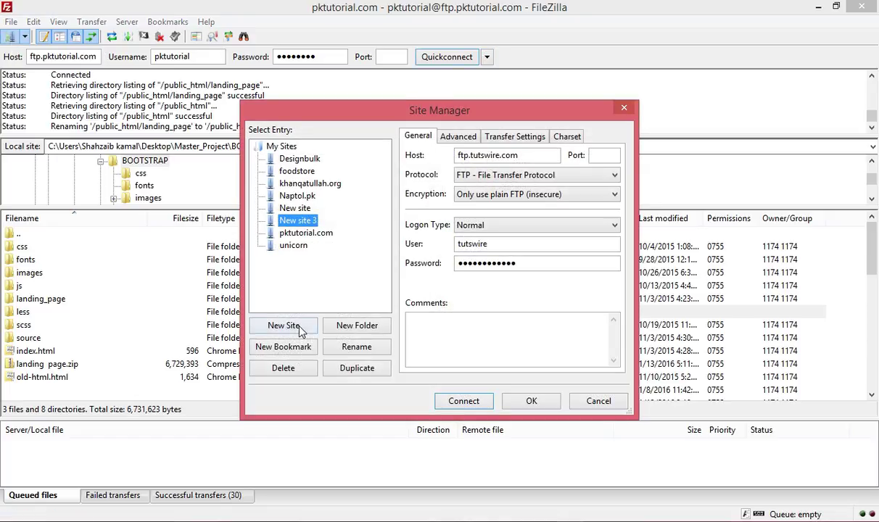
{"action": "left_click", "coordinate": [281, 324]}
{"action": "left_click", "coordinate": [482, 155]}
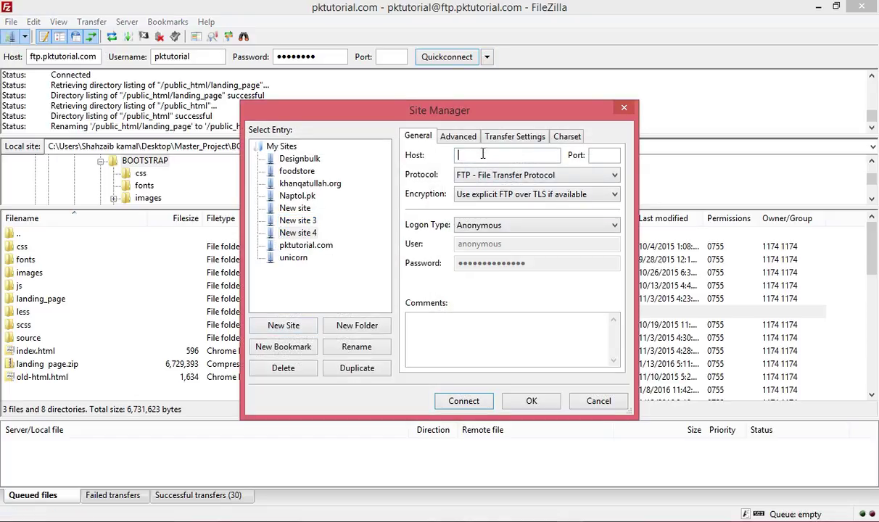
{"action": "left_click", "coordinate": [289, 244]}
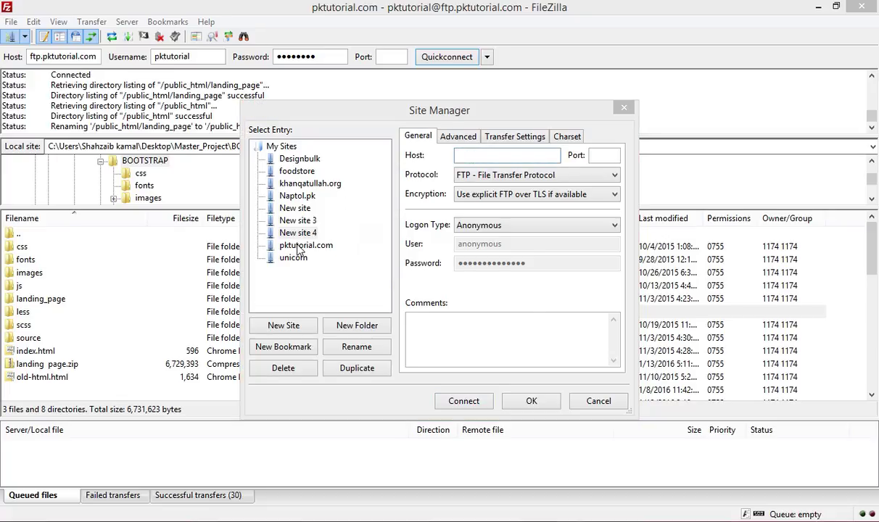
{"action": "left_click", "coordinate": [505, 319]}
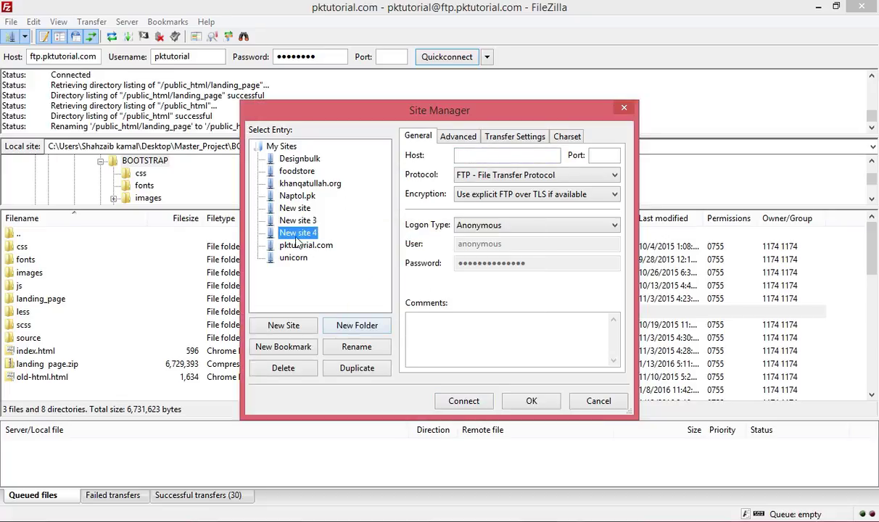
{"action": "left_click", "coordinate": [493, 316]}
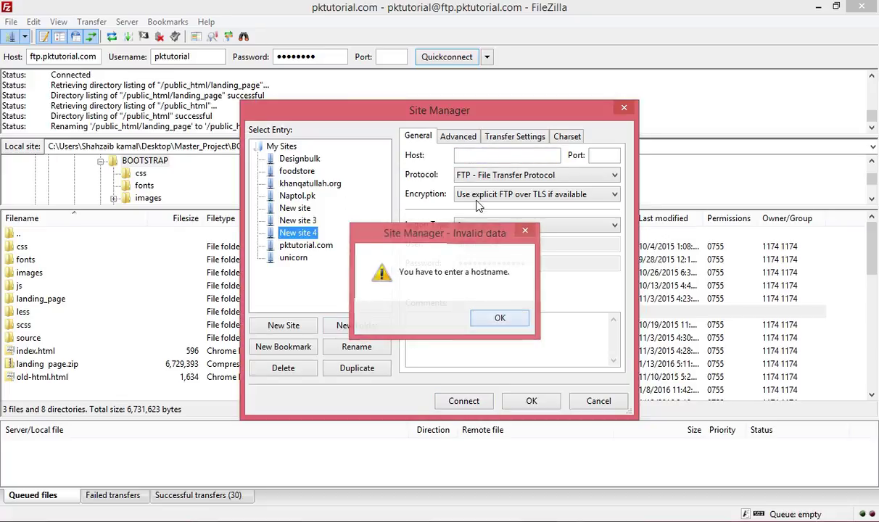
{"action": "left_click", "coordinate": [463, 154]}
Set New site 4 to FTP with plain FTP (insecure) and Normal logon, then request deletion.
{"action": "left_click", "coordinate": [491, 174]}
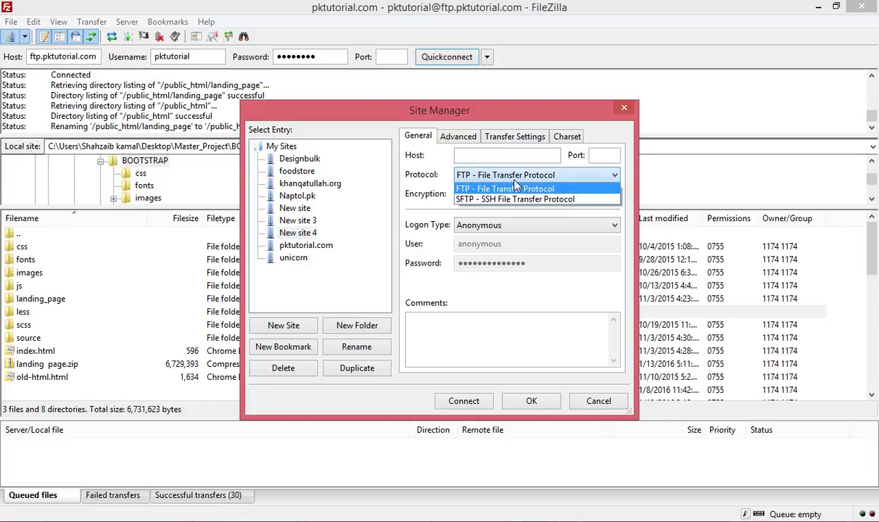
{"action": "left_click", "coordinate": [510, 189]}
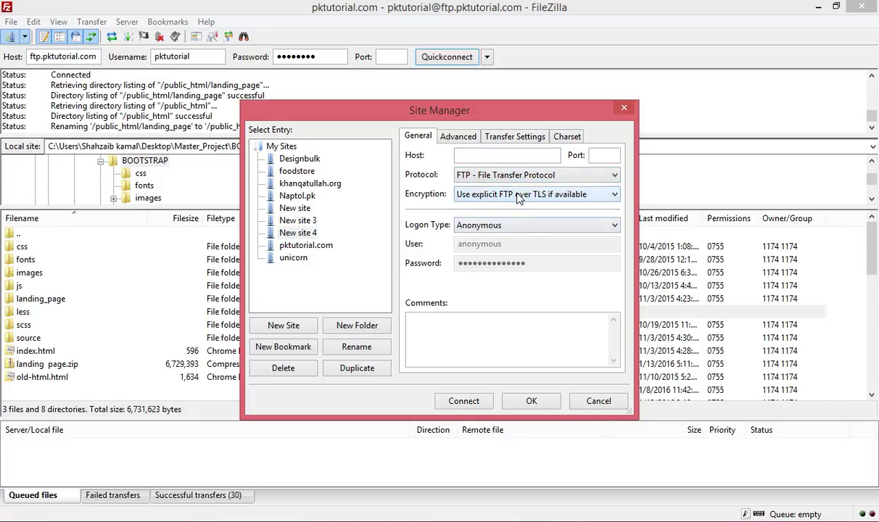
{"action": "left_click", "coordinate": [493, 192]}
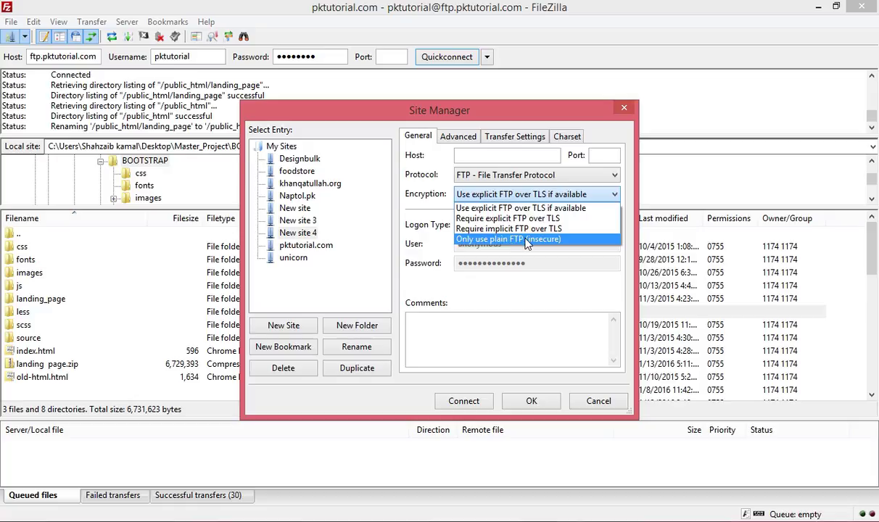
{"action": "left_click", "coordinate": [505, 238]}
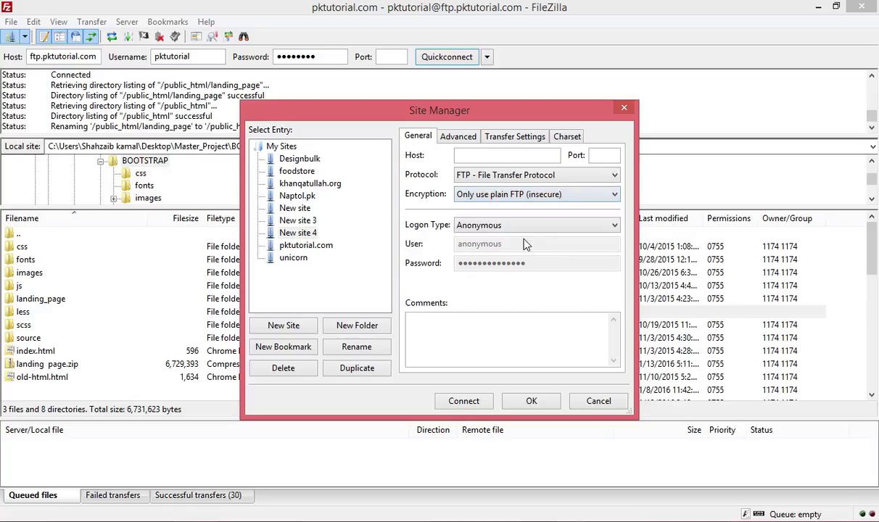
{"action": "left_click", "coordinate": [500, 227]}
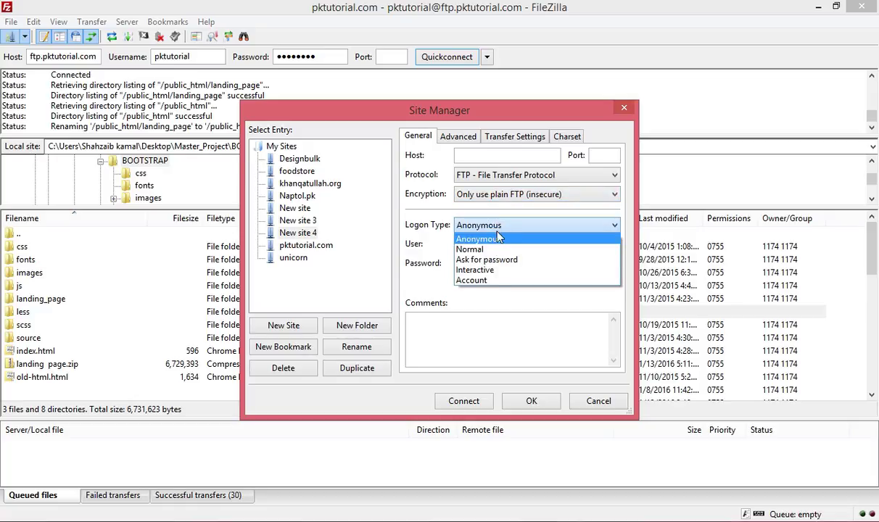
{"action": "left_click", "coordinate": [486, 245]}
{"action": "double_click", "coordinate": [479, 245]}
{"action": "left_click", "coordinate": [496, 263]}
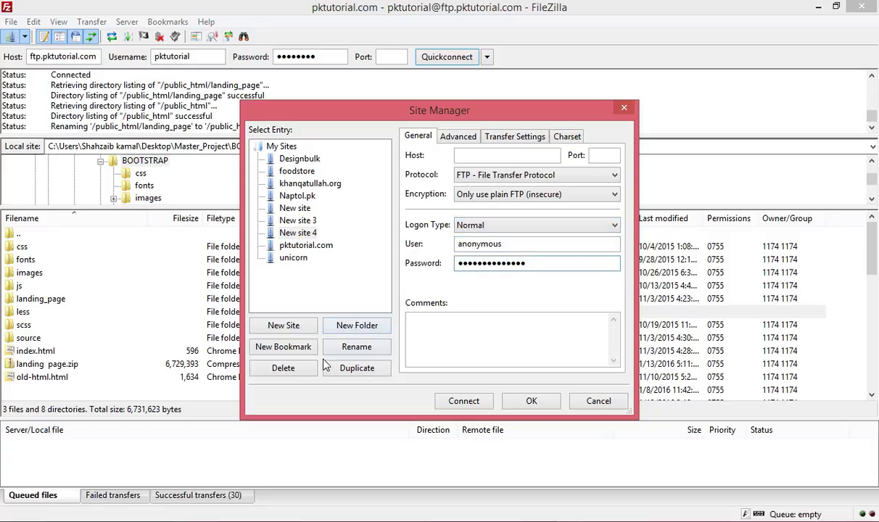
{"action": "left_click", "coordinate": [283, 368]}
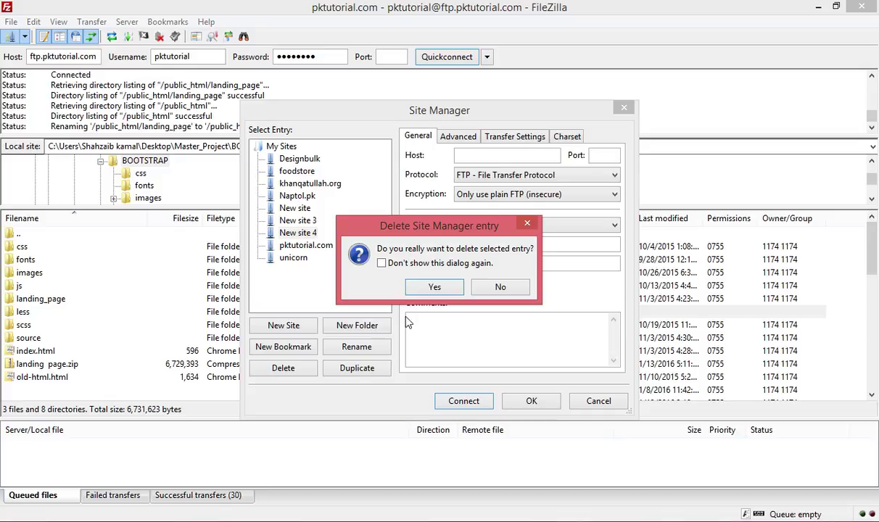
Cancel the deletion and review another entry's Advanced, Transfer Settings and Charset tabs.
{"action": "left_click", "coordinate": [499, 287]}
{"action": "left_click", "coordinate": [310, 248]}
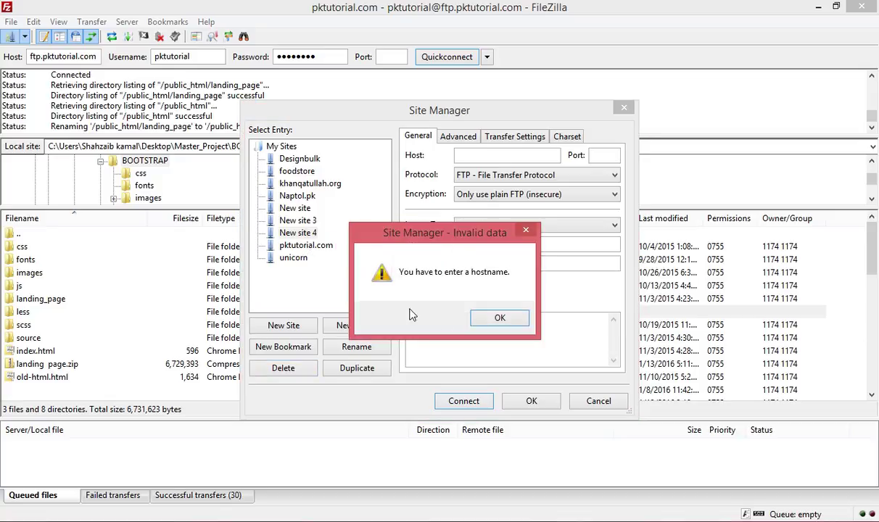
{"action": "left_click", "coordinate": [493, 317]}
{"action": "left_click", "coordinate": [315, 246]}
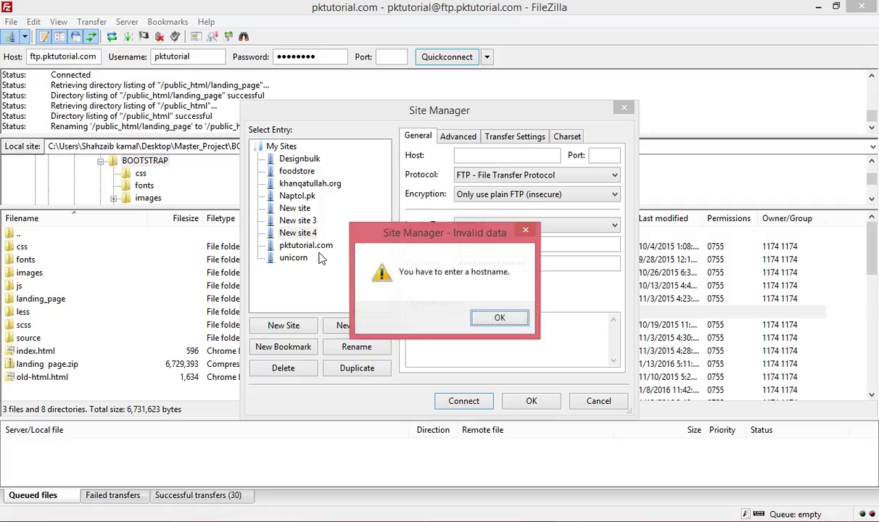
{"action": "left_click", "coordinate": [497, 317]}
{"action": "left_click", "coordinate": [458, 136]}
{"action": "left_click", "coordinate": [491, 138]}
{"action": "left_click", "coordinate": [566, 136]}
{"action": "left_click", "coordinate": [417, 136]}
Enter ftp in the host field, then delete the pktutorial.com site entry with confirmation.
{"action": "left_click", "coordinate": [512, 157]}
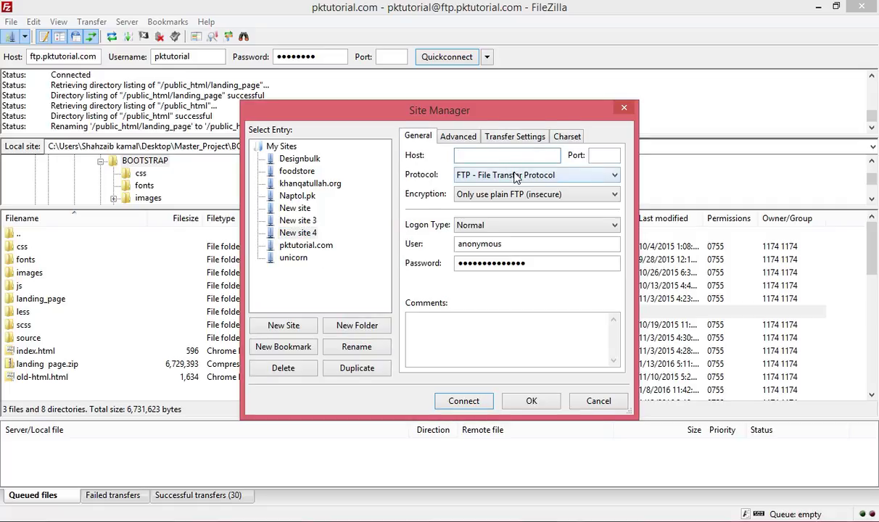
{"action": "key", "text": "Down"}
{"action": "type", "text": "ftp"}
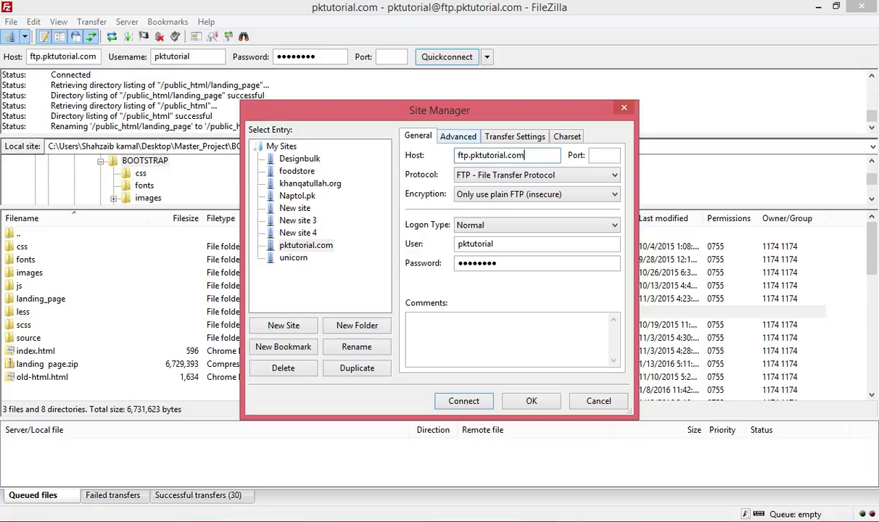
{"action": "left_click", "coordinate": [290, 244]}
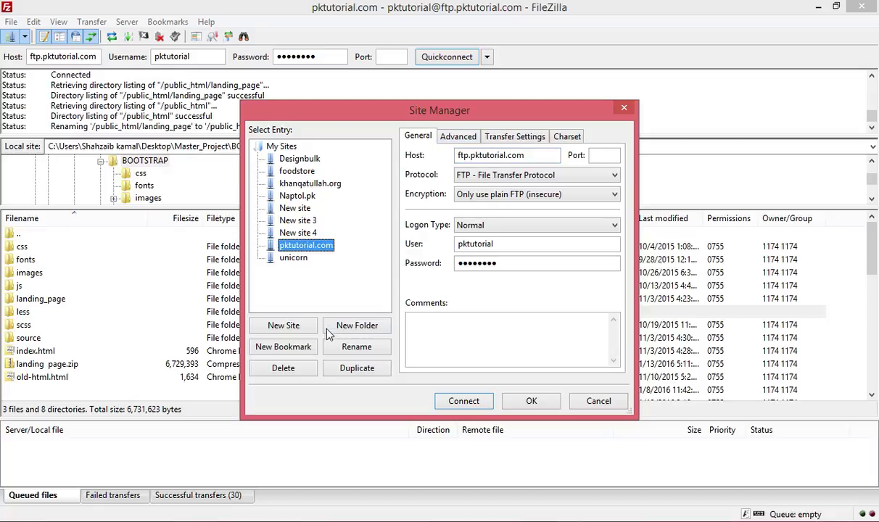
{"action": "left_click", "coordinate": [284, 366]}
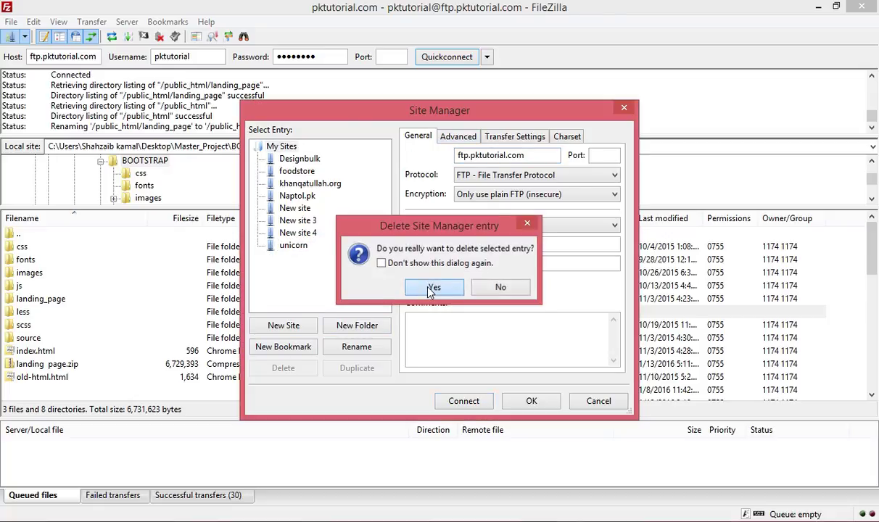
{"action": "left_click", "coordinate": [433, 286]}
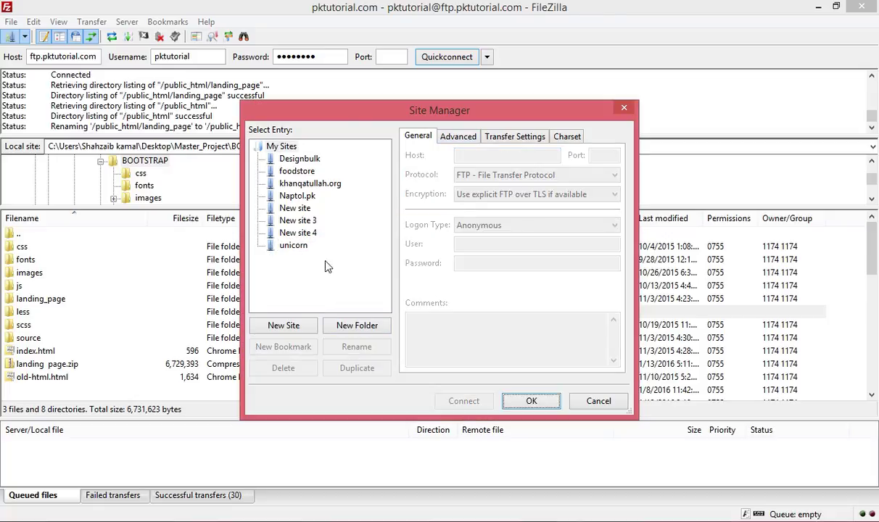
Create New site 5 using FTP, plain FTP (insecure) encryption and Normal logon.
{"action": "left_click", "coordinate": [283, 325]}
{"action": "left_click", "coordinate": [472, 153]}
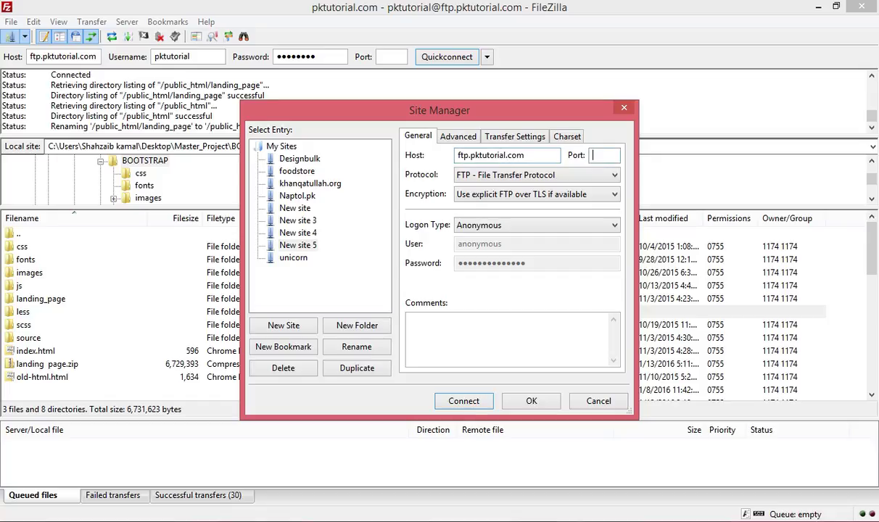
{"action": "left_click", "coordinate": [463, 176]}
{"action": "left_click", "coordinate": [459, 190]}
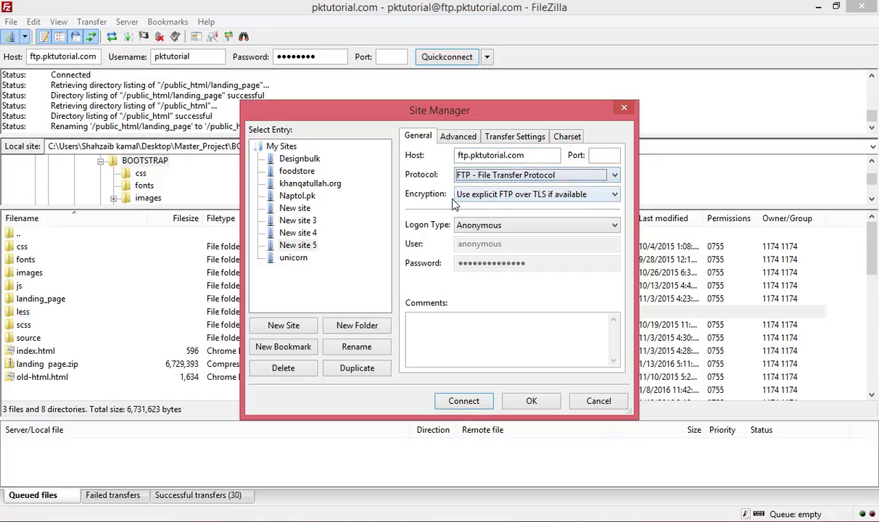
{"action": "left_click", "coordinate": [471, 195]}
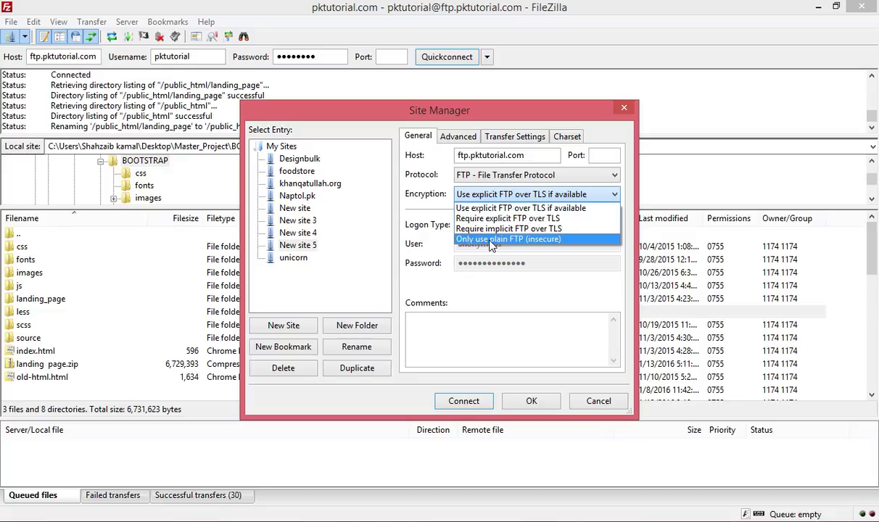
{"action": "left_click", "coordinate": [490, 242]}
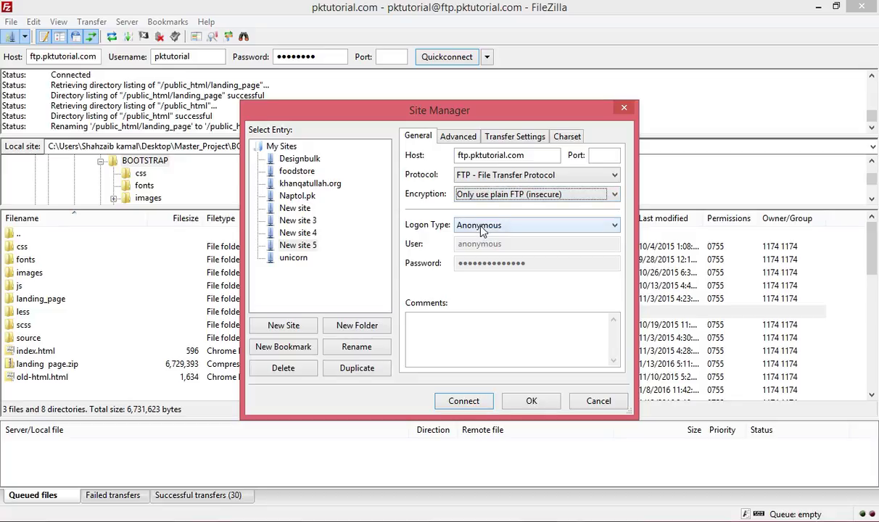
{"action": "left_click", "coordinate": [484, 226]}
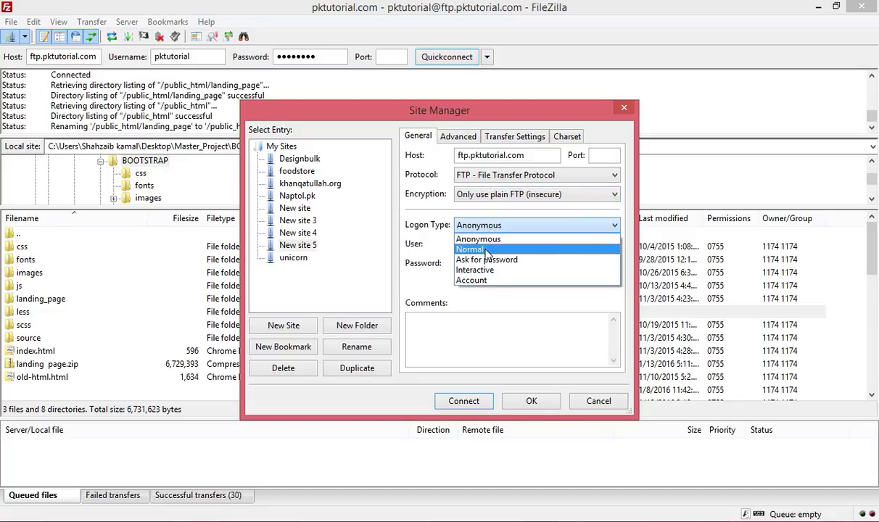
{"action": "left_click", "coordinate": [486, 248]}
Enter the account's user name and a new password with Normal logon, and save New site 5.
{"action": "key", "text": "Tab"}
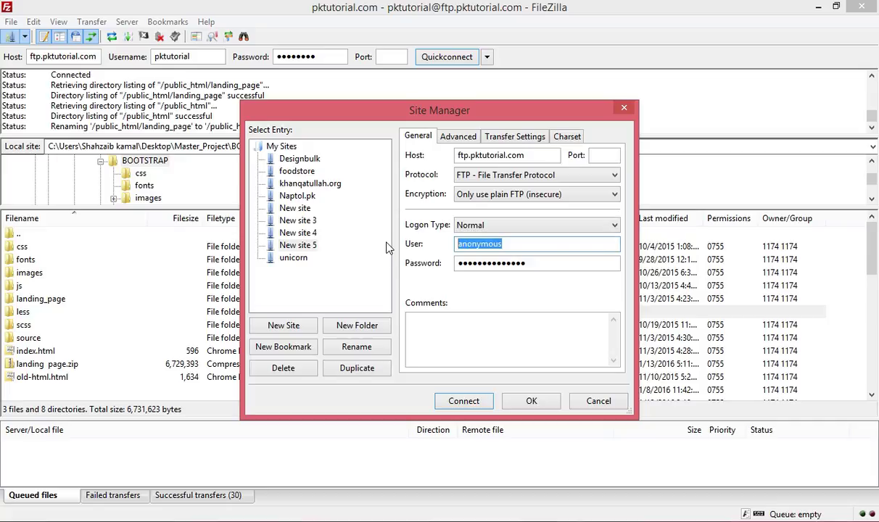
{"action": "type", "text": "pktutorial"}
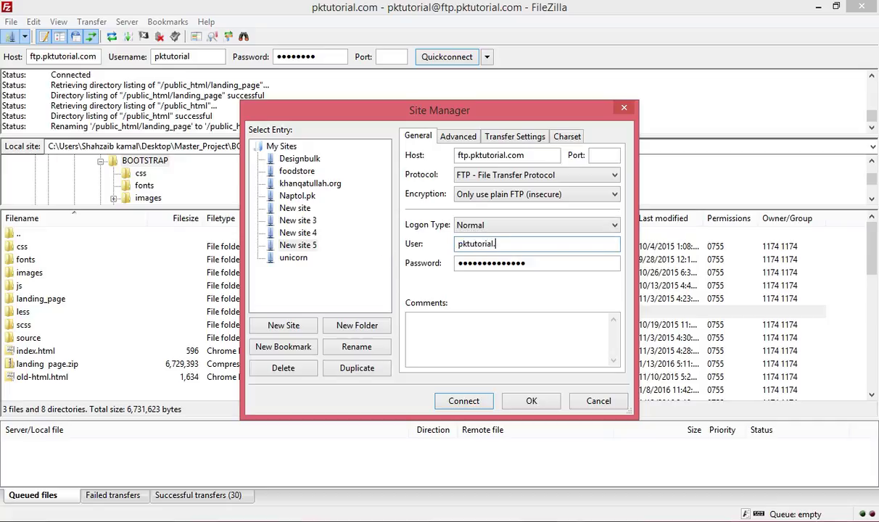
{"action": "type", "text": "."}
{"action": "key", "text": "BackSpace"}
{"action": "key", "text": "Tab"}
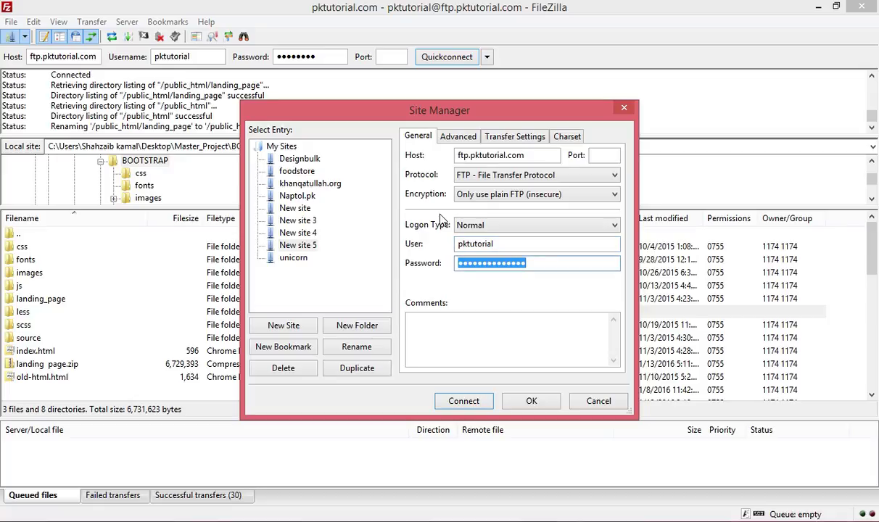
{"action": "left_click", "coordinate": [497, 225]}
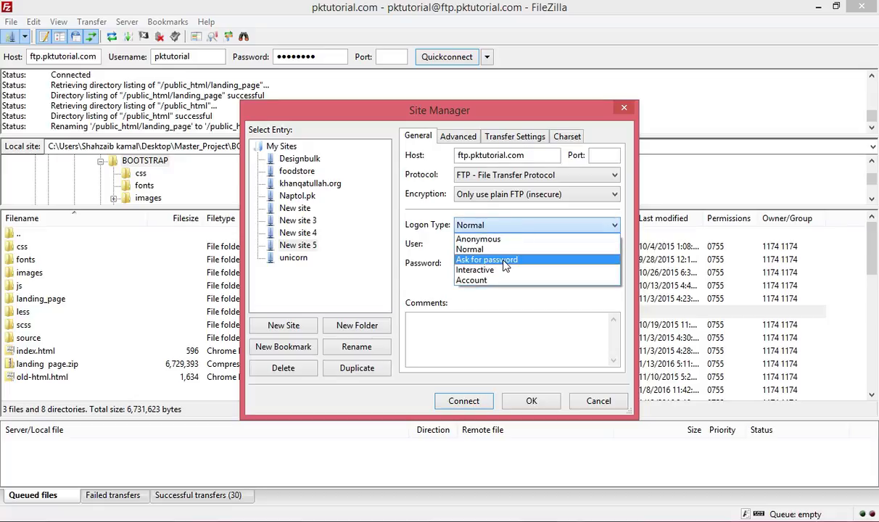
{"action": "left_click", "coordinate": [500, 260]}
{"action": "left_click", "coordinate": [512, 231]}
{"action": "left_click", "coordinate": [501, 247]}
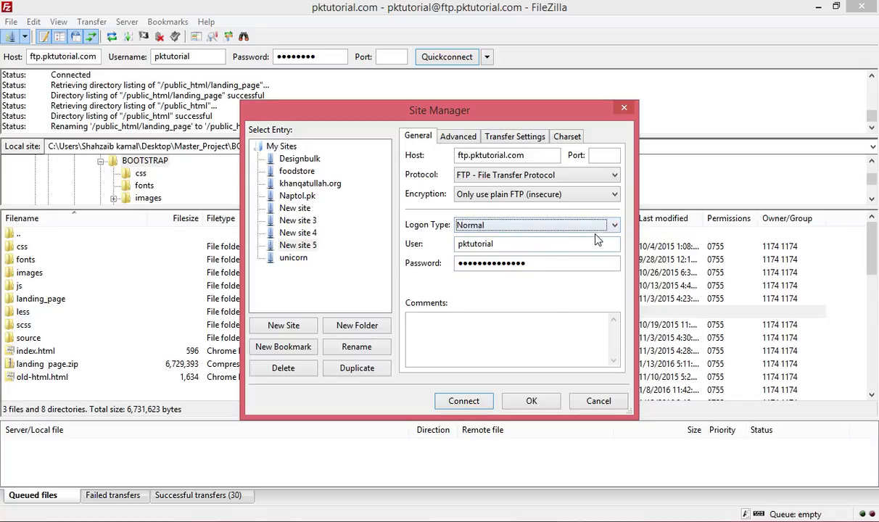
{"action": "double_click", "coordinate": [498, 266]}
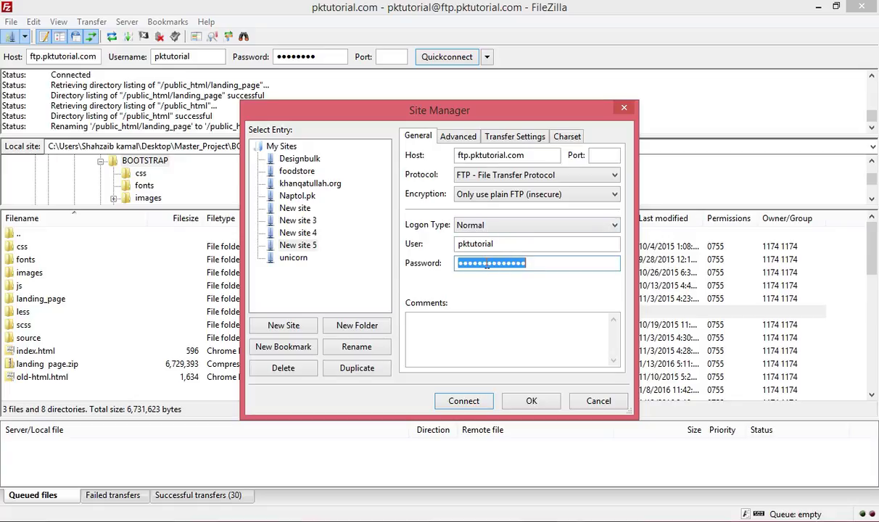
{"action": "type", "text": "••"}
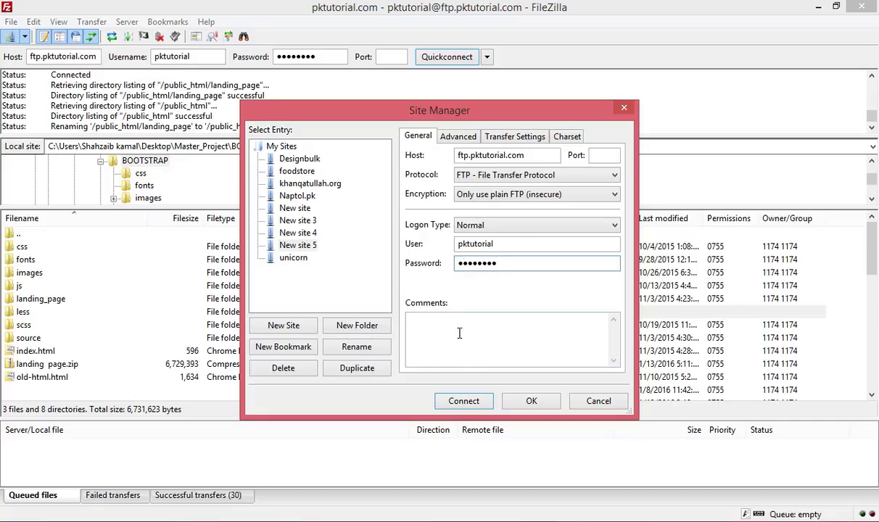
{"action": "left_click", "coordinate": [524, 402]}
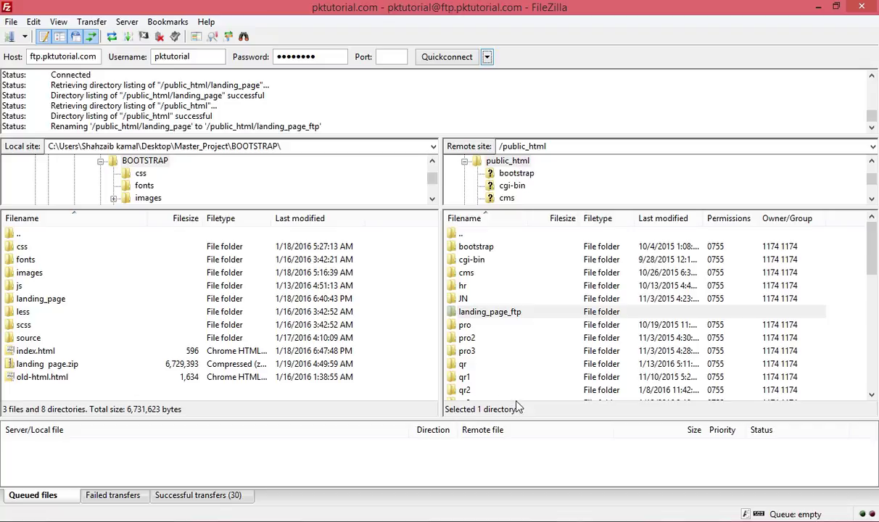
Open Site Manager and add a new entry named New site 6.
{"action": "left_click", "coordinate": [23, 37]}
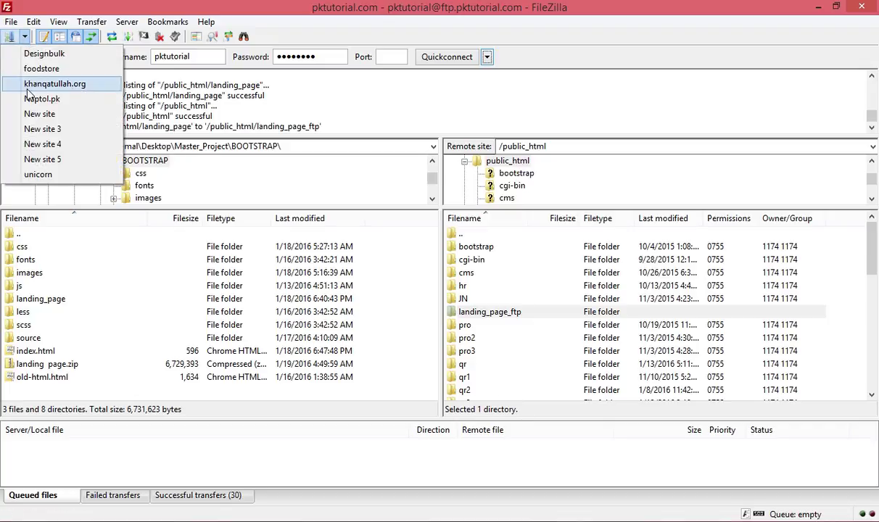
{"action": "left_click", "coordinate": [9, 38]}
{"action": "left_click", "coordinate": [9, 39]}
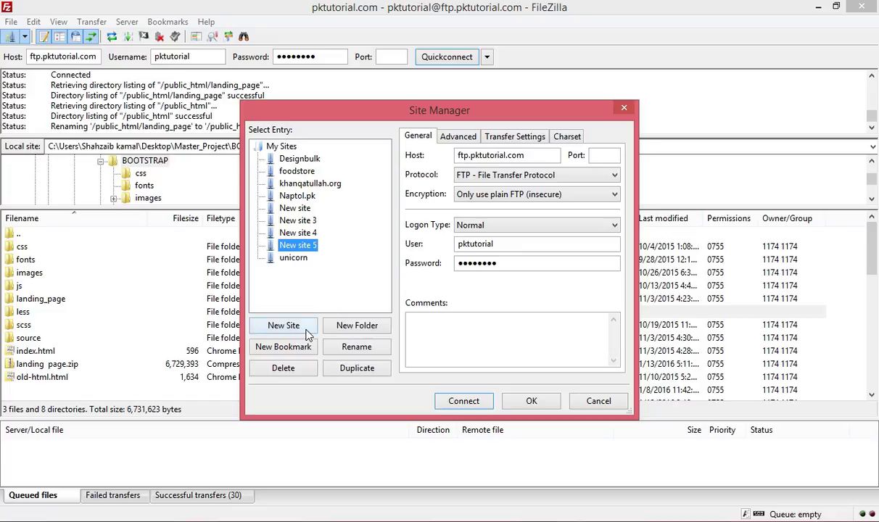
{"action": "left_click", "coordinate": [305, 326]}
{"action": "left_click", "coordinate": [493, 152]}
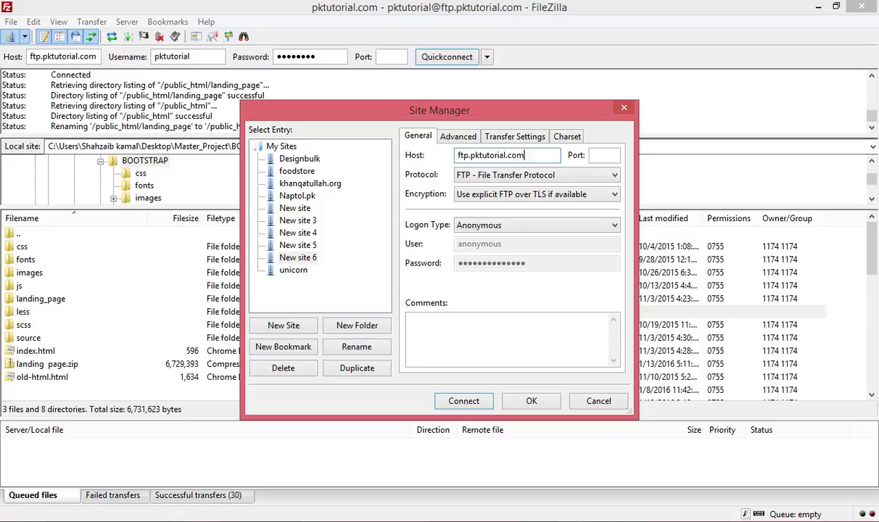
Give New site 6 plain FTP, Normal logon, the account's user name and password, and connect.
{"action": "key", "text": "Tab"}
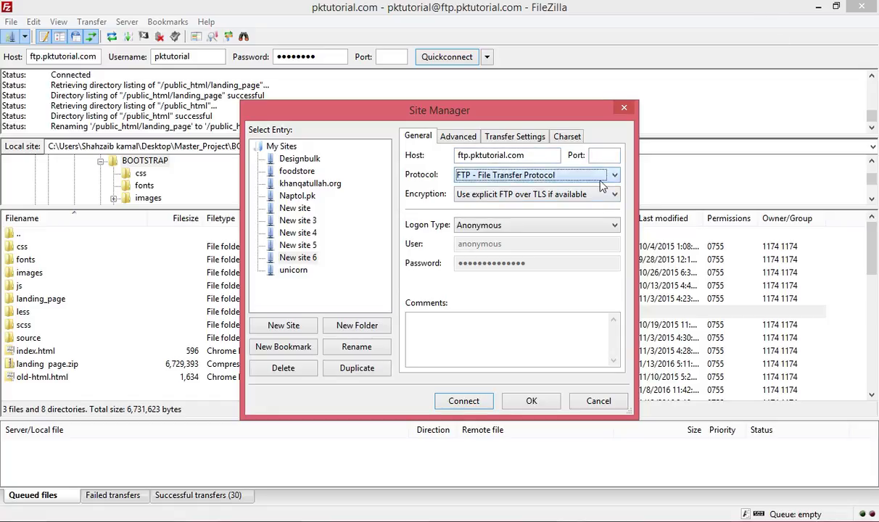
{"action": "left_click", "coordinate": [586, 194]}
{"action": "left_click", "coordinate": [565, 236]}
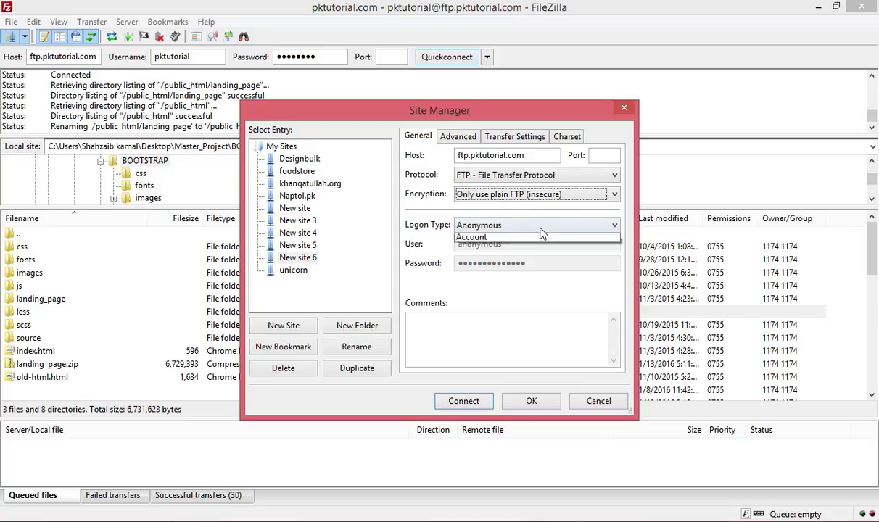
{"action": "left_click", "coordinate": [544, 225]}
{"action": "left_click", "coordinate": [523, 249]}
{"action": "double_click", "coordinate": [523, 245]}
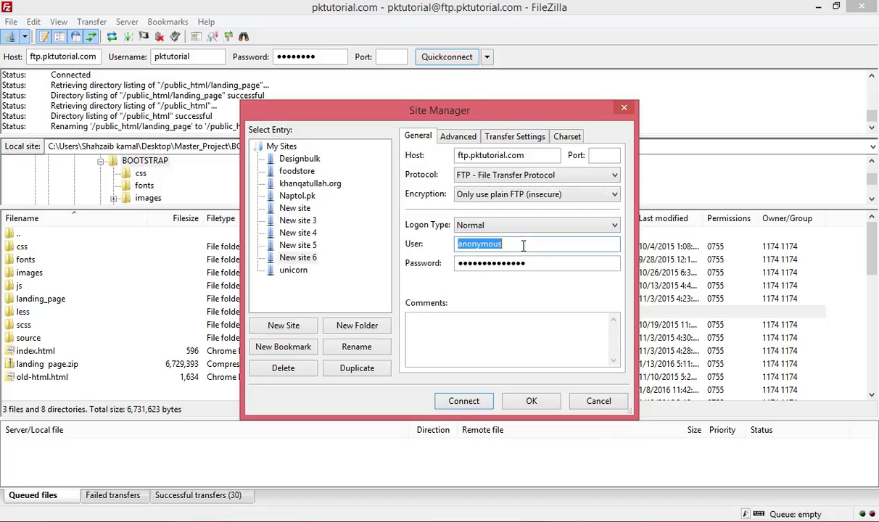
{"action": "type", "text": "pktutorial.com"}
{"action": "key", "text": "Tab"}
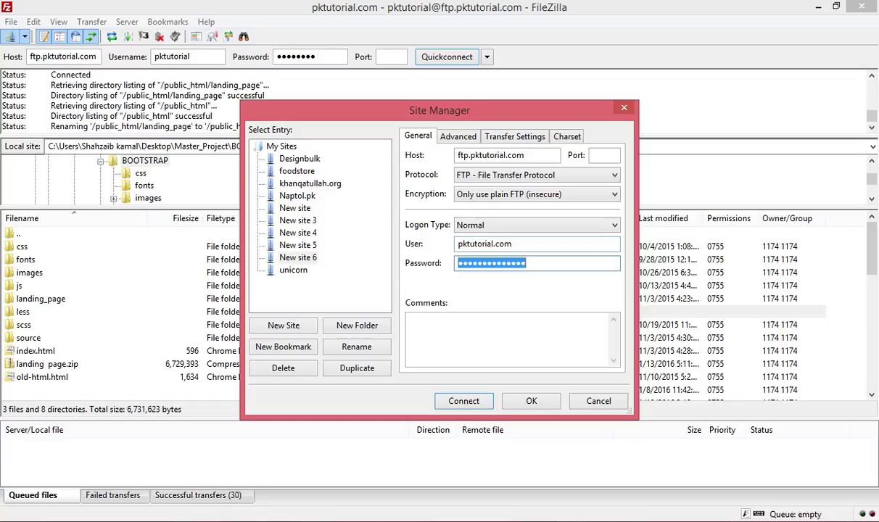
{"action": "type", "text": "p"}
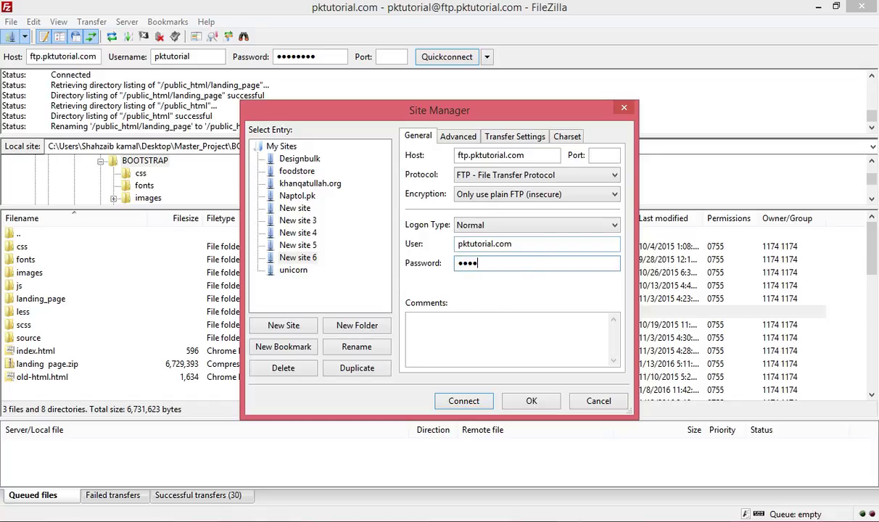
{"action": "left_click", "coordinate": [465, 401]}
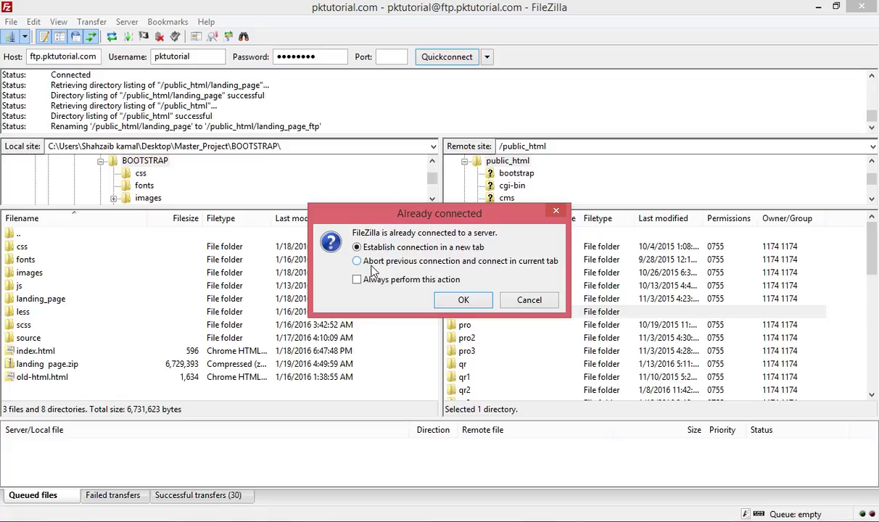
Abort the previous connection and connect with New site 6, which fails with 530 Login authentication failed.
{"action": "left_click", "coordinate": [419, 261]}
{"action": "left_click", "coordinate": [443, 297]}
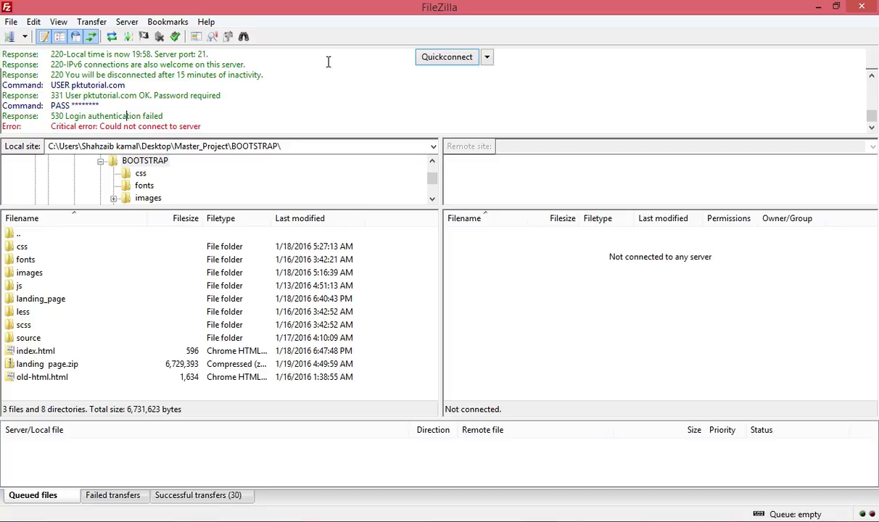
{"action": "double_click", "coordinate": [367, 9]}
{"action": "left_click", "coordinate": [374, 8]}
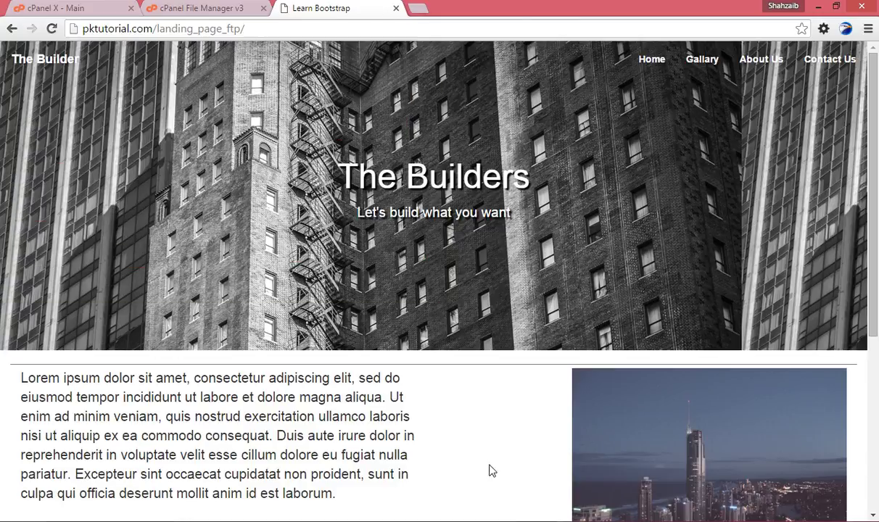
{"action": "key", "text": "alt+Tab"}
{"action": "left_click", "coordinate": [392, 16]}
{"action": "left_click", "coordinate": [326, 56]}
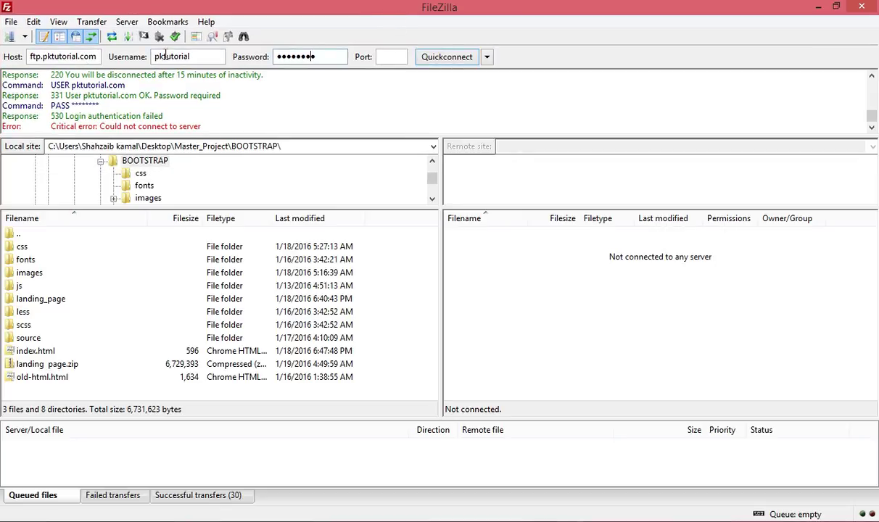
Replace the Quickconnect password with the account password and reconnect to ftp.pktutorial.com over TLS.
{"action": "double_click", "coordinate": [298, 53]}
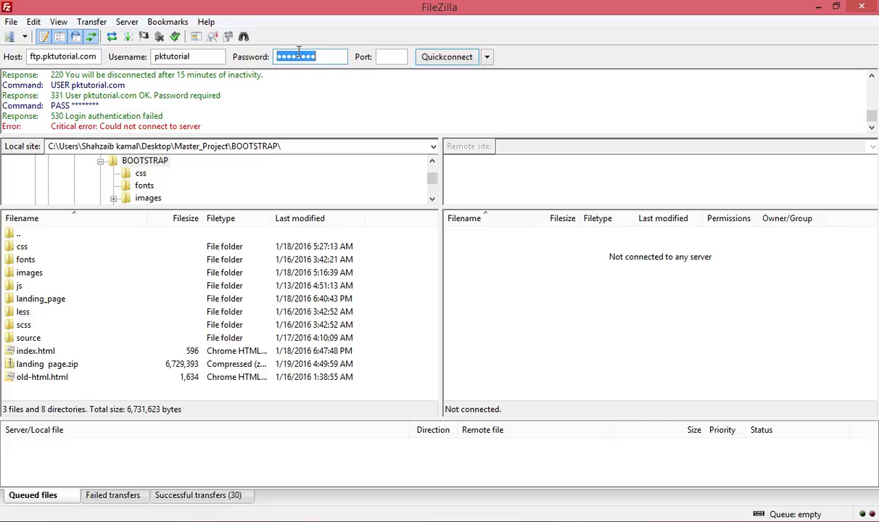
{"action": "key", "text": "Return"}
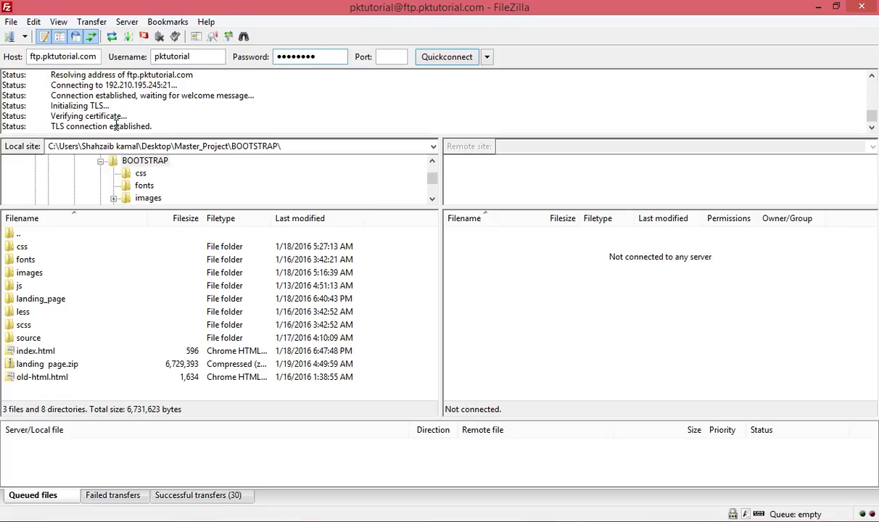
{"action": "left_click", "coordinate": [25, 37]}
{"action": "left_click", "coordinate": [25, 36]}
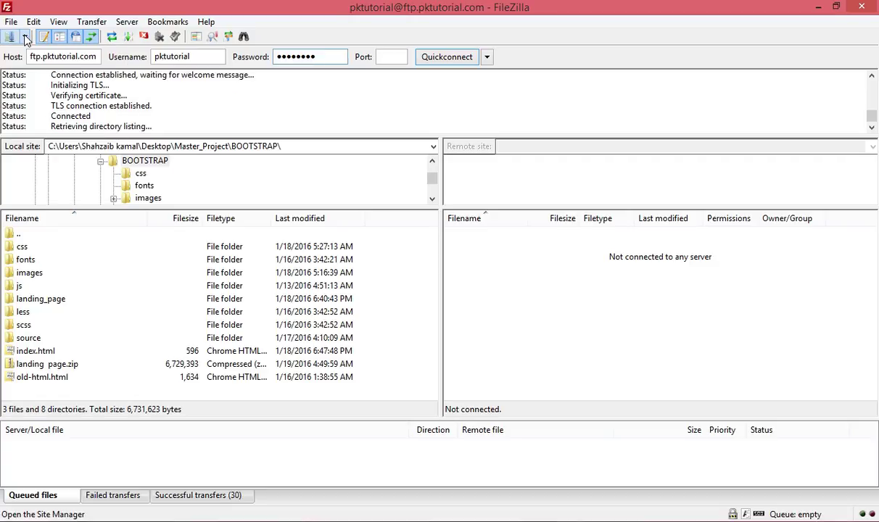